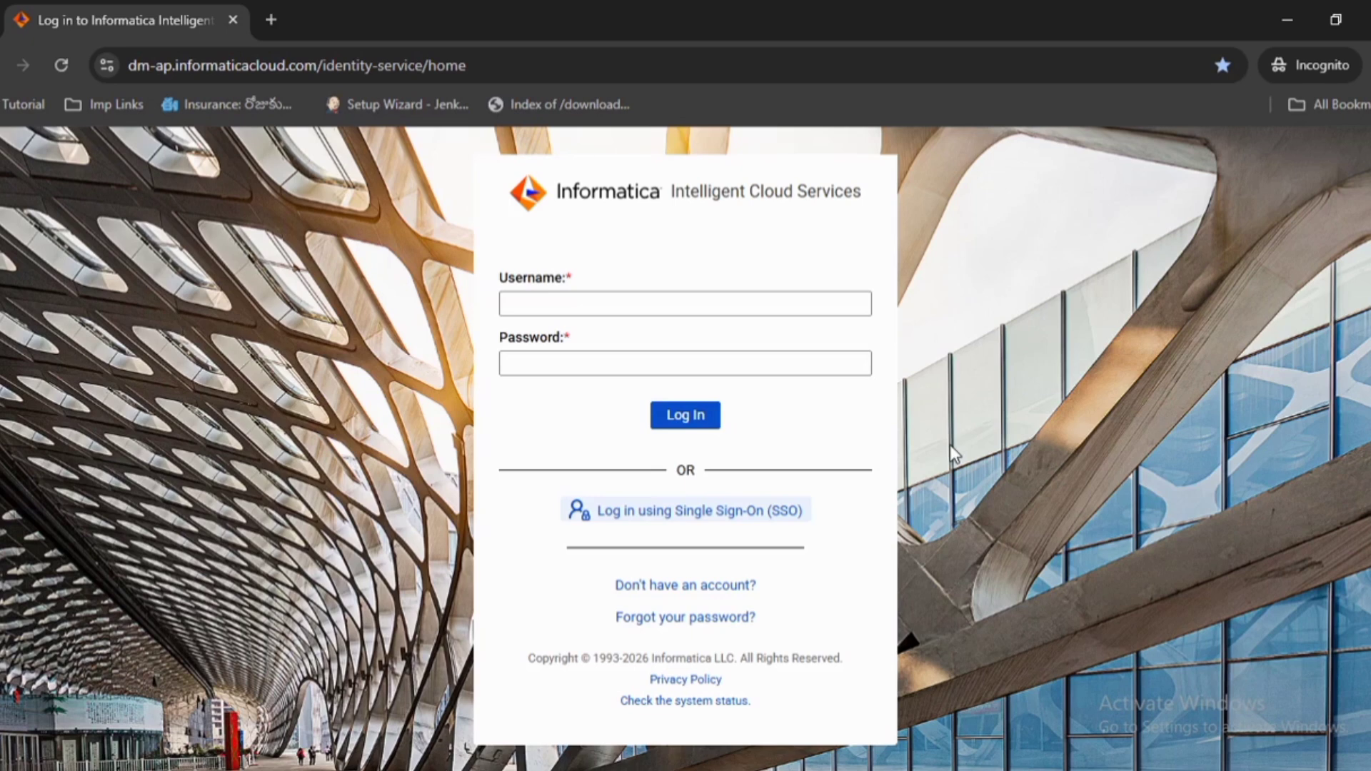
Log in to Informatica Intelligent Cloud Services with the account username
left_click(683, 303)
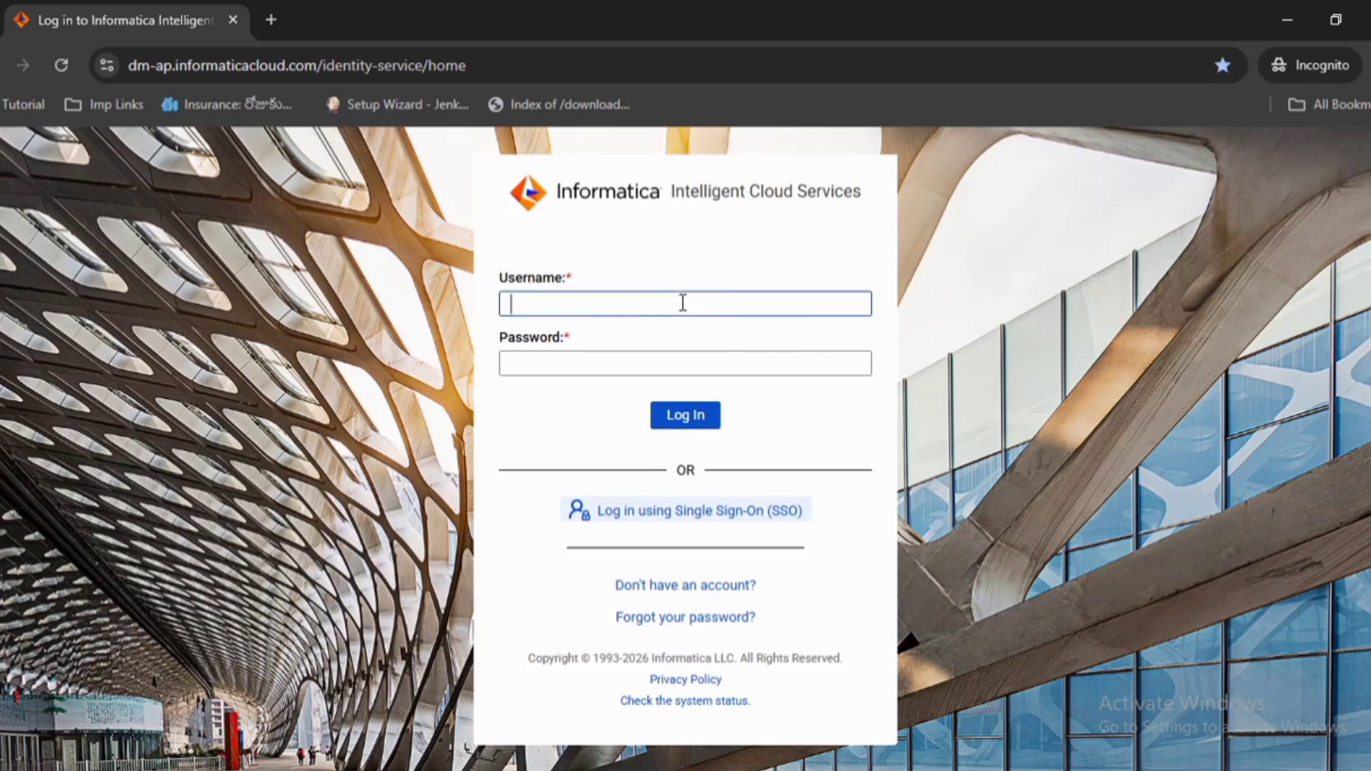
type("ysre")
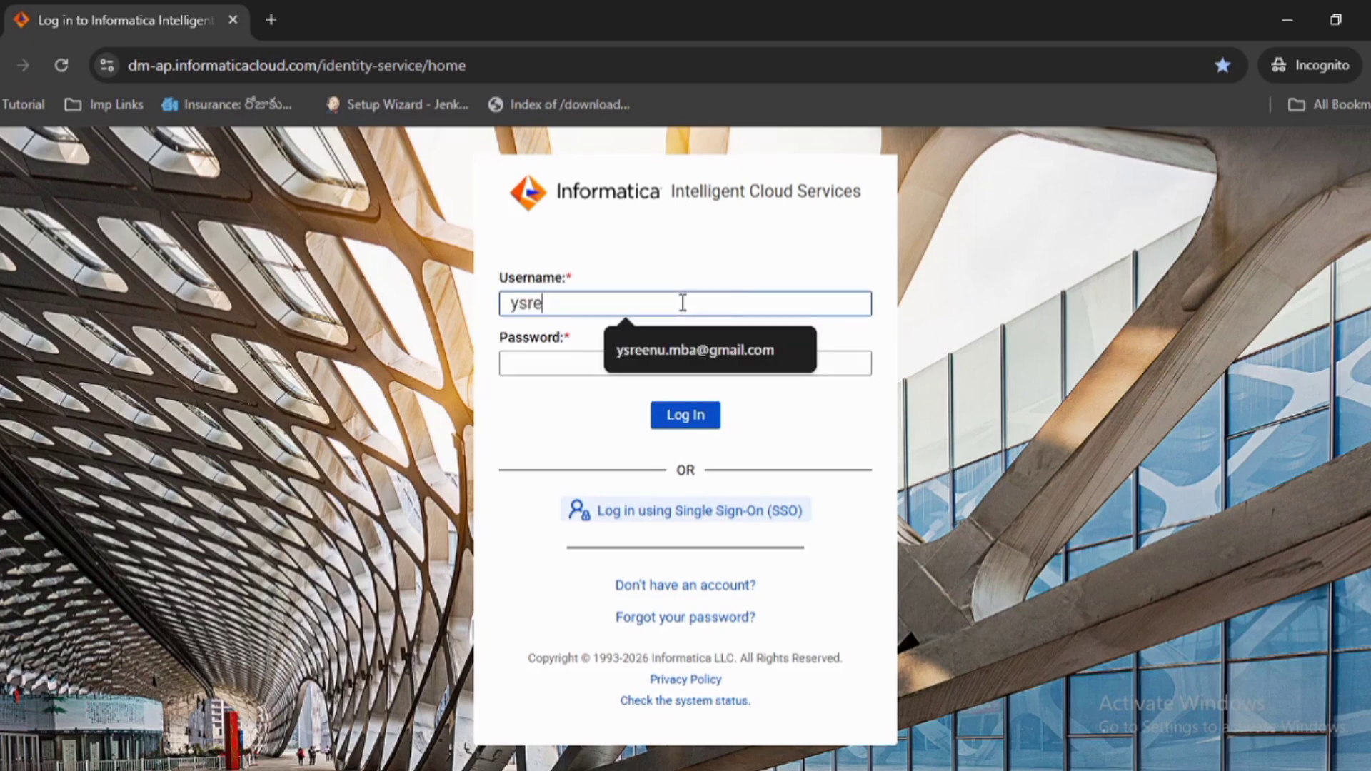
type("e")
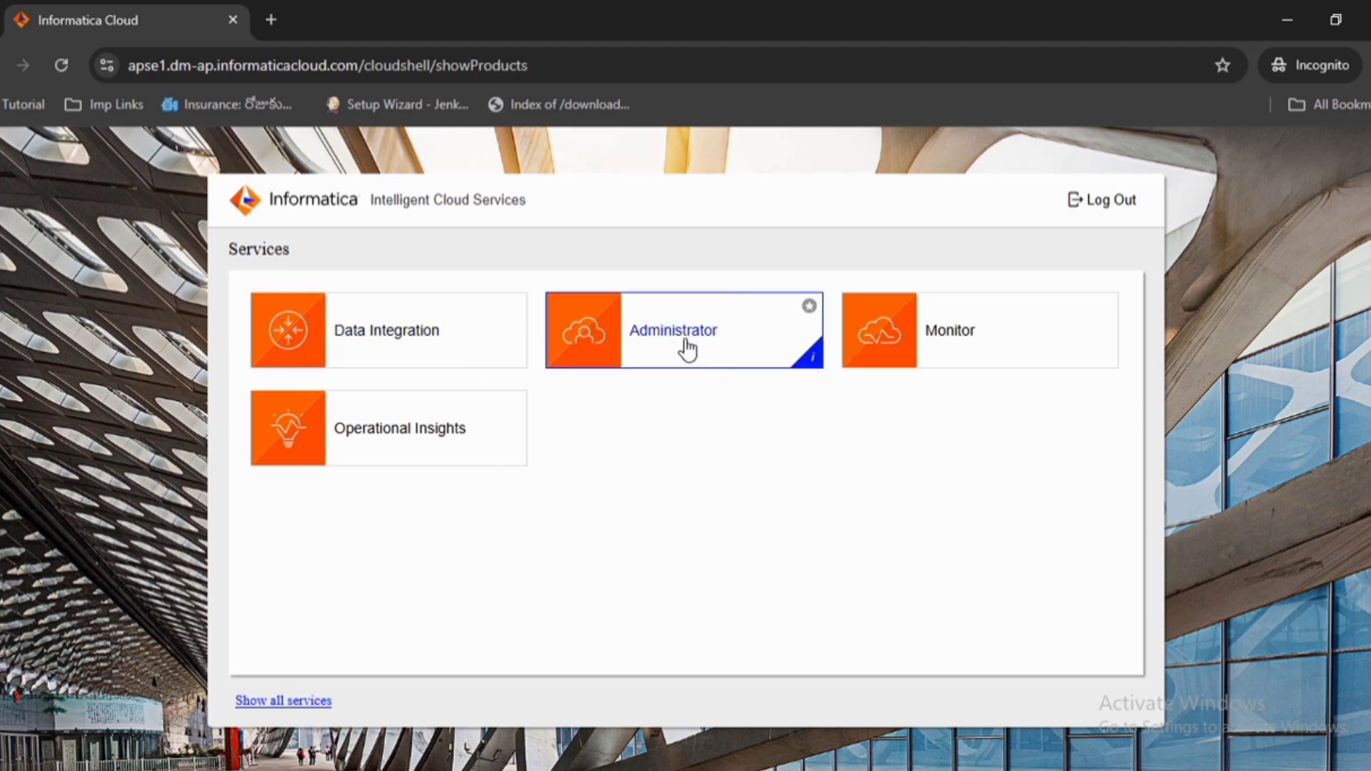
Open the Administrator service and review the organization overview details and environment type
left_click(681, 345)
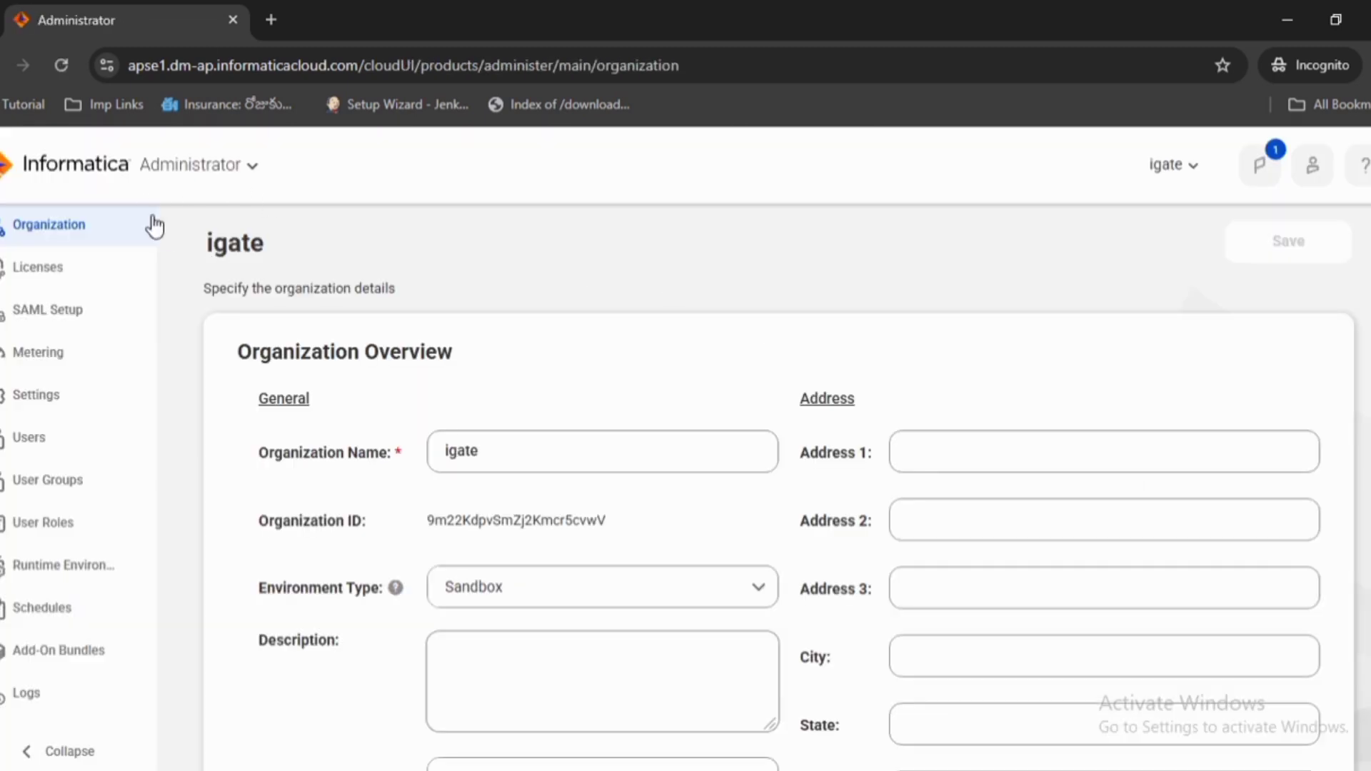
scroll(515, 397, "down", 5)
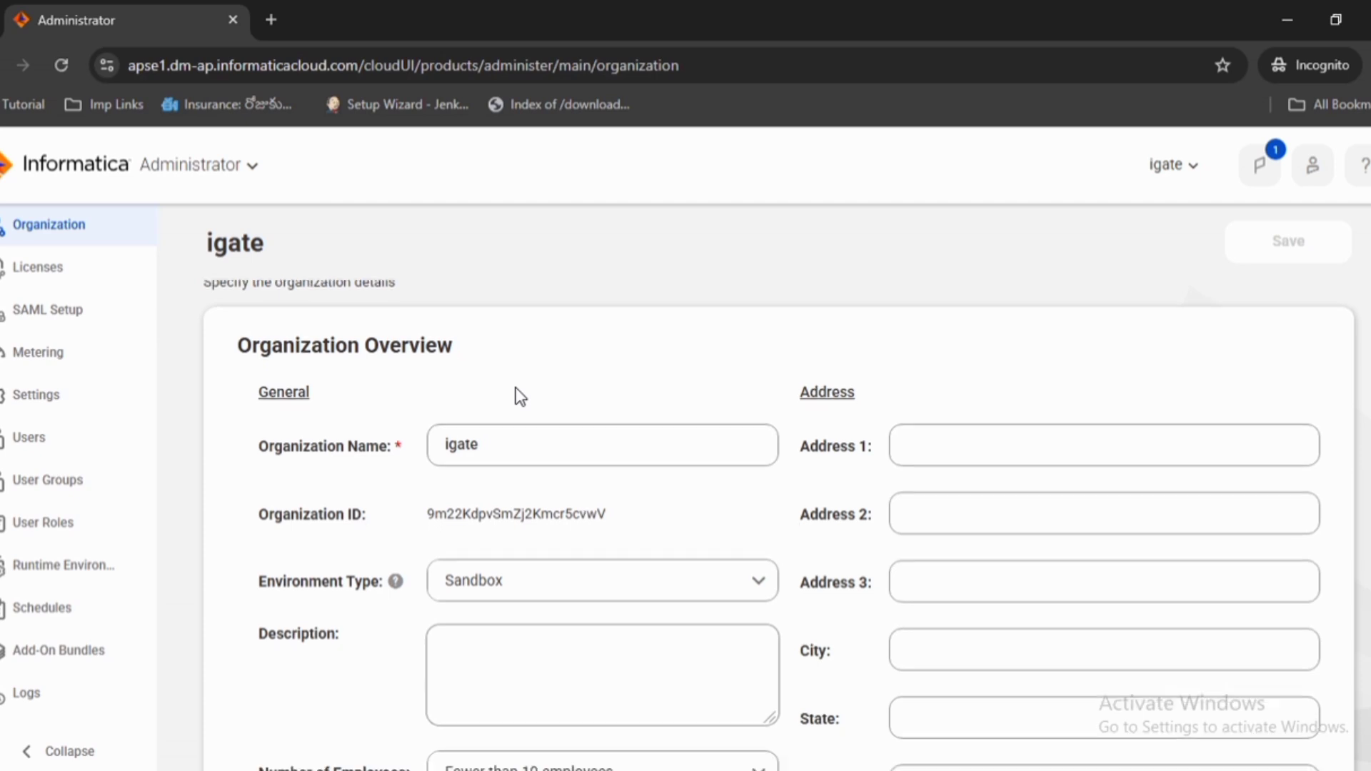
scroll(500, 397, "up", 4)
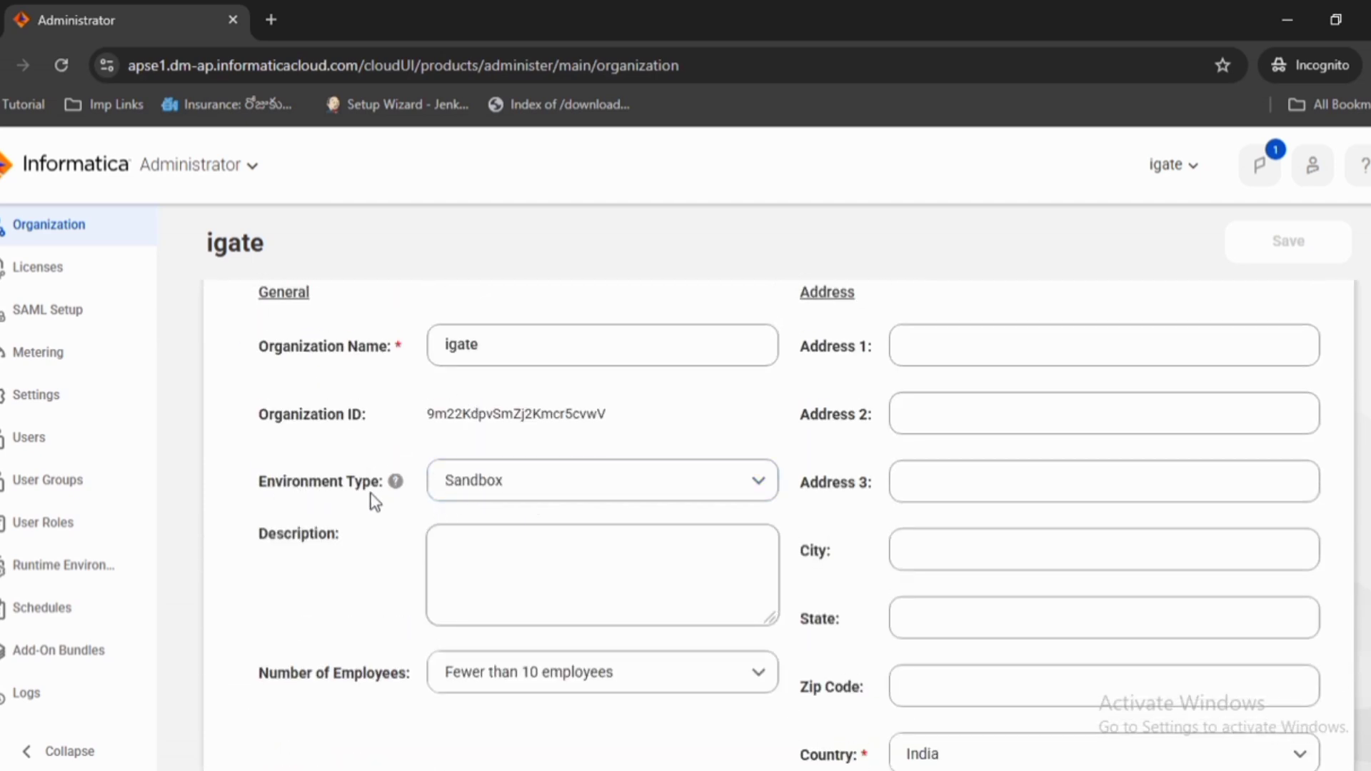
left_click(514, 489)
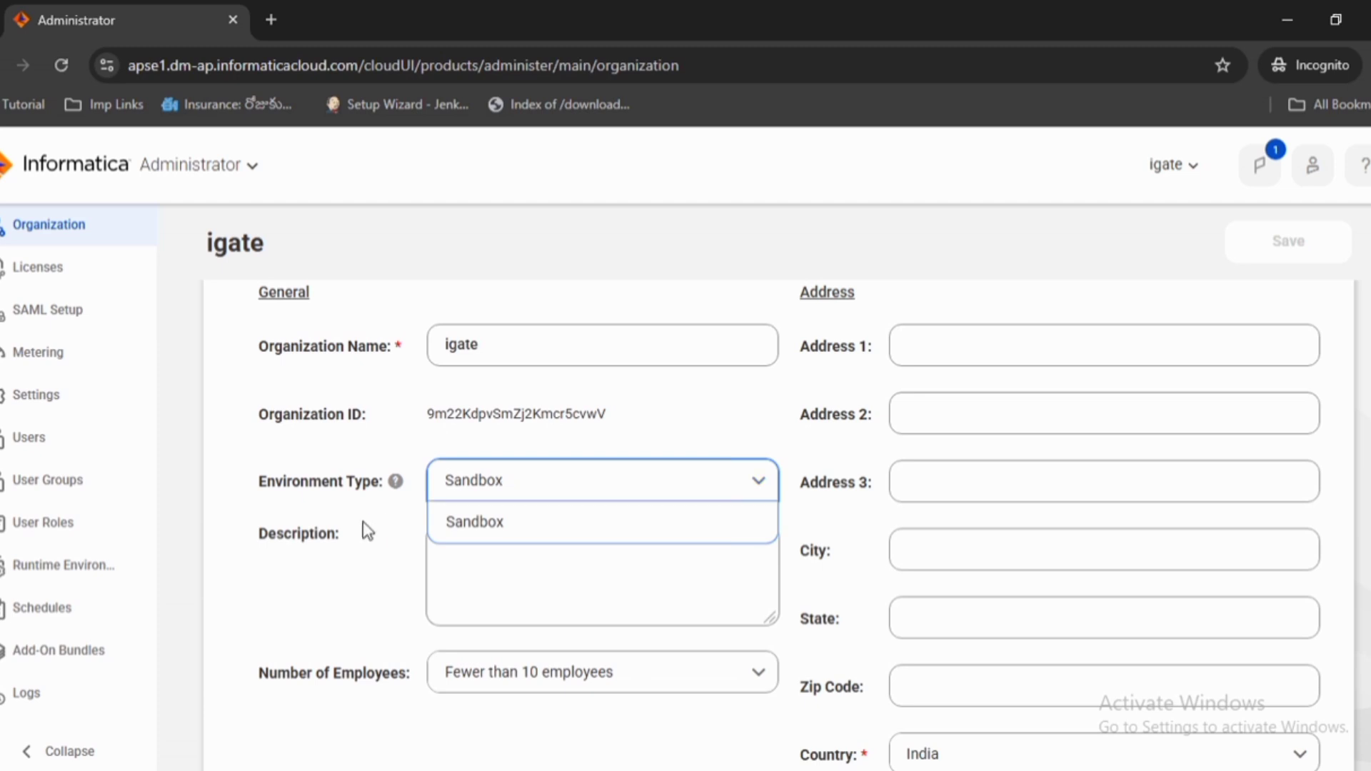
scroll(262, 329, "down", 8)
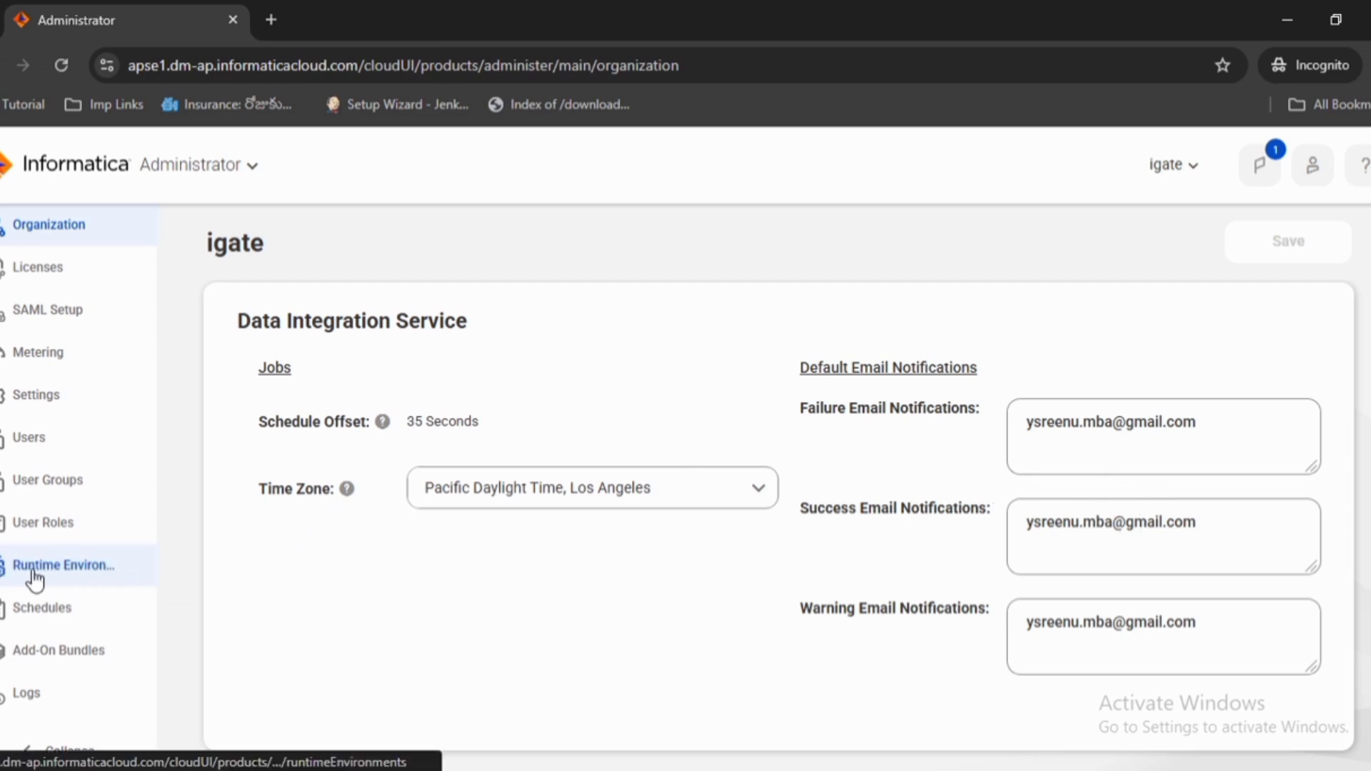
Open Runtime Environments and choose Secure Agent as the environment type for downloading the runtime installer
left_click(72, 576)
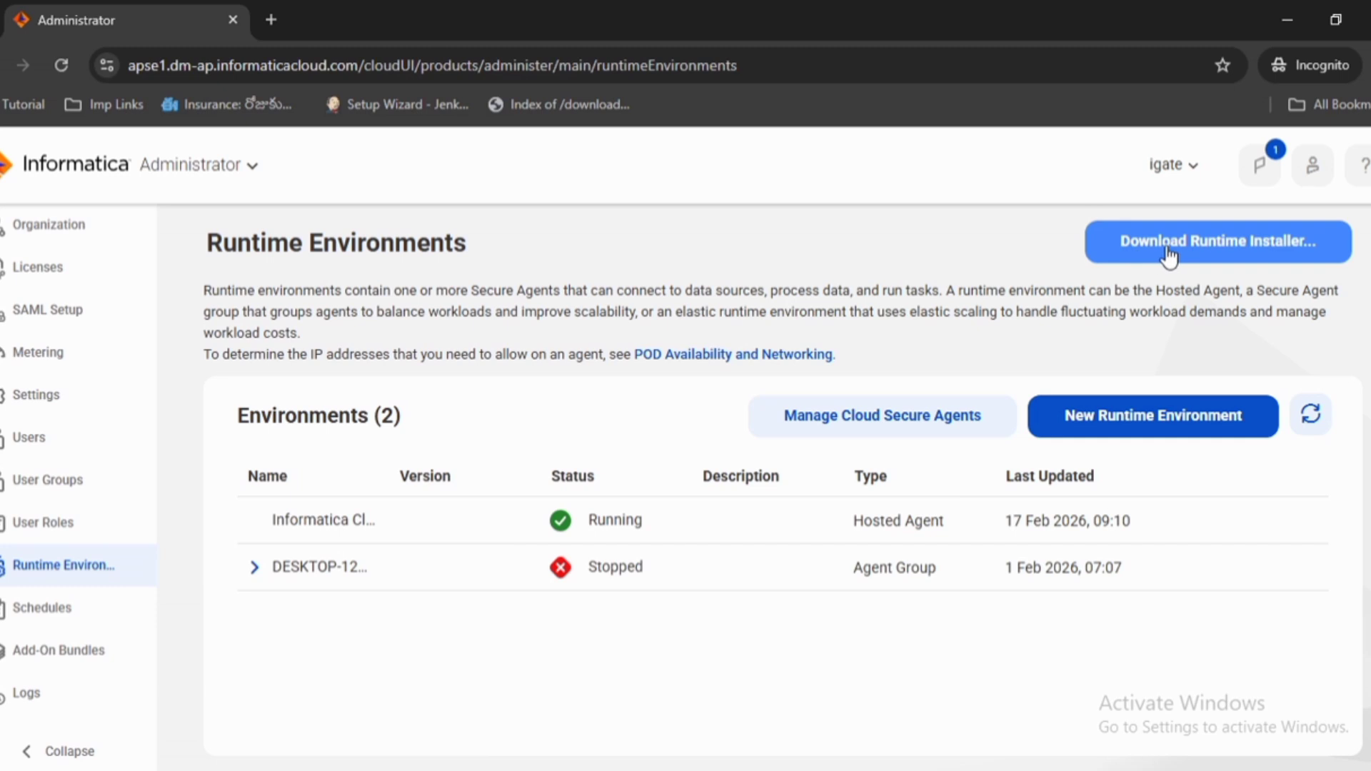
left_click(1267, 237)
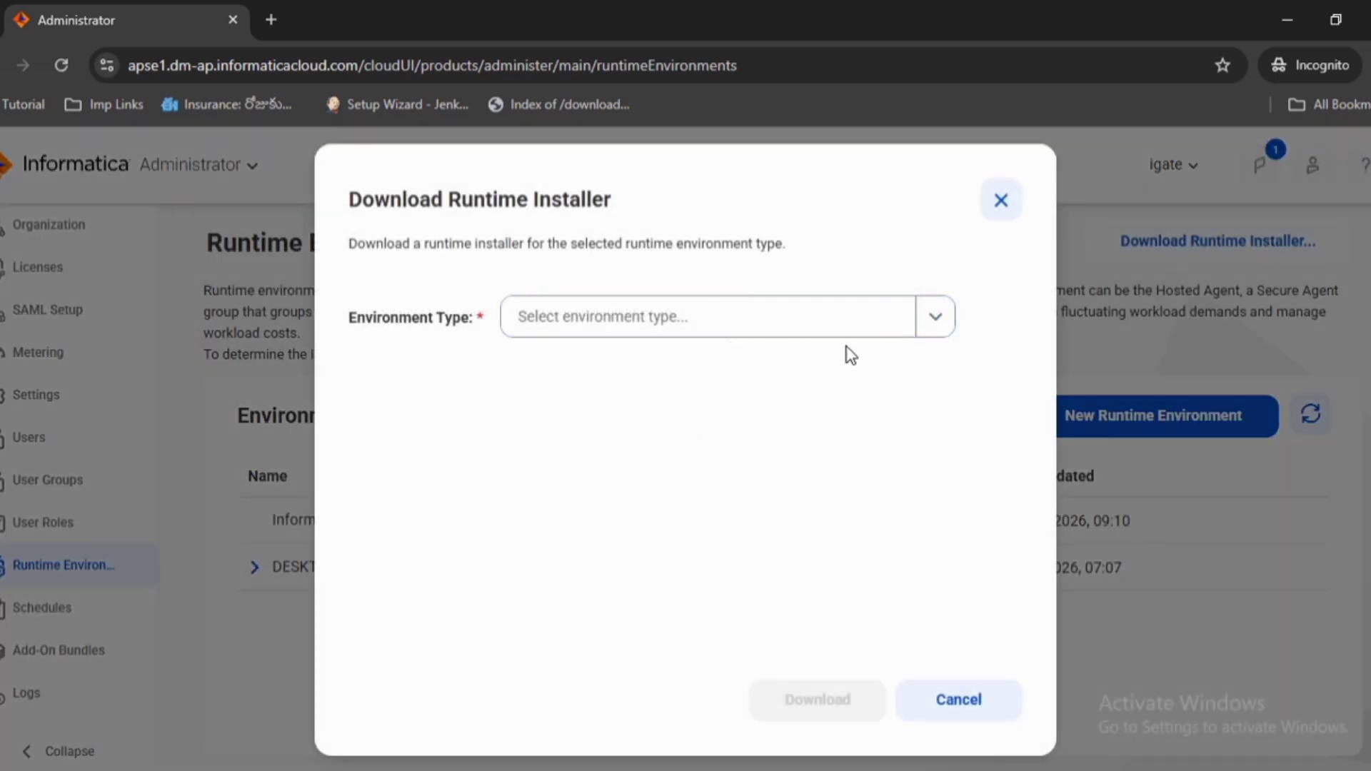
left_click(933, 327)
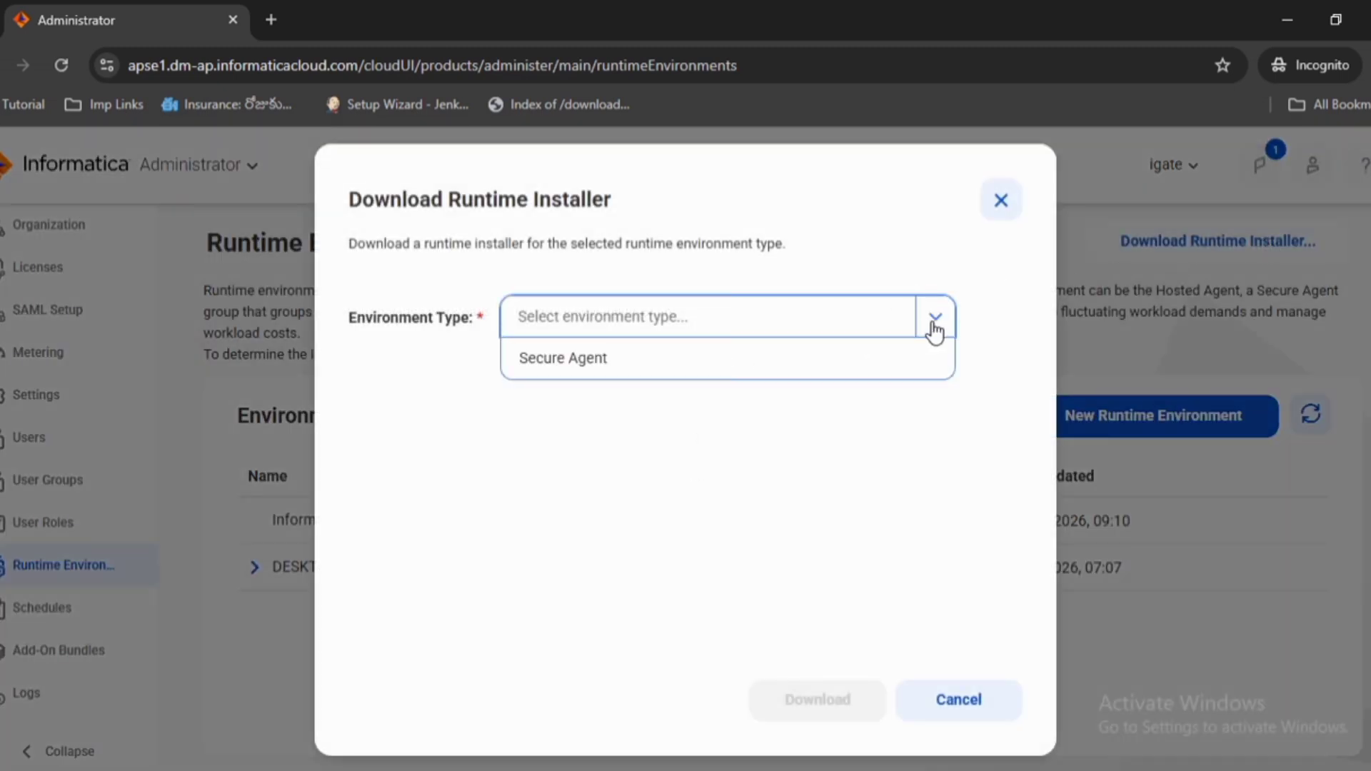
left_click(588, 372)
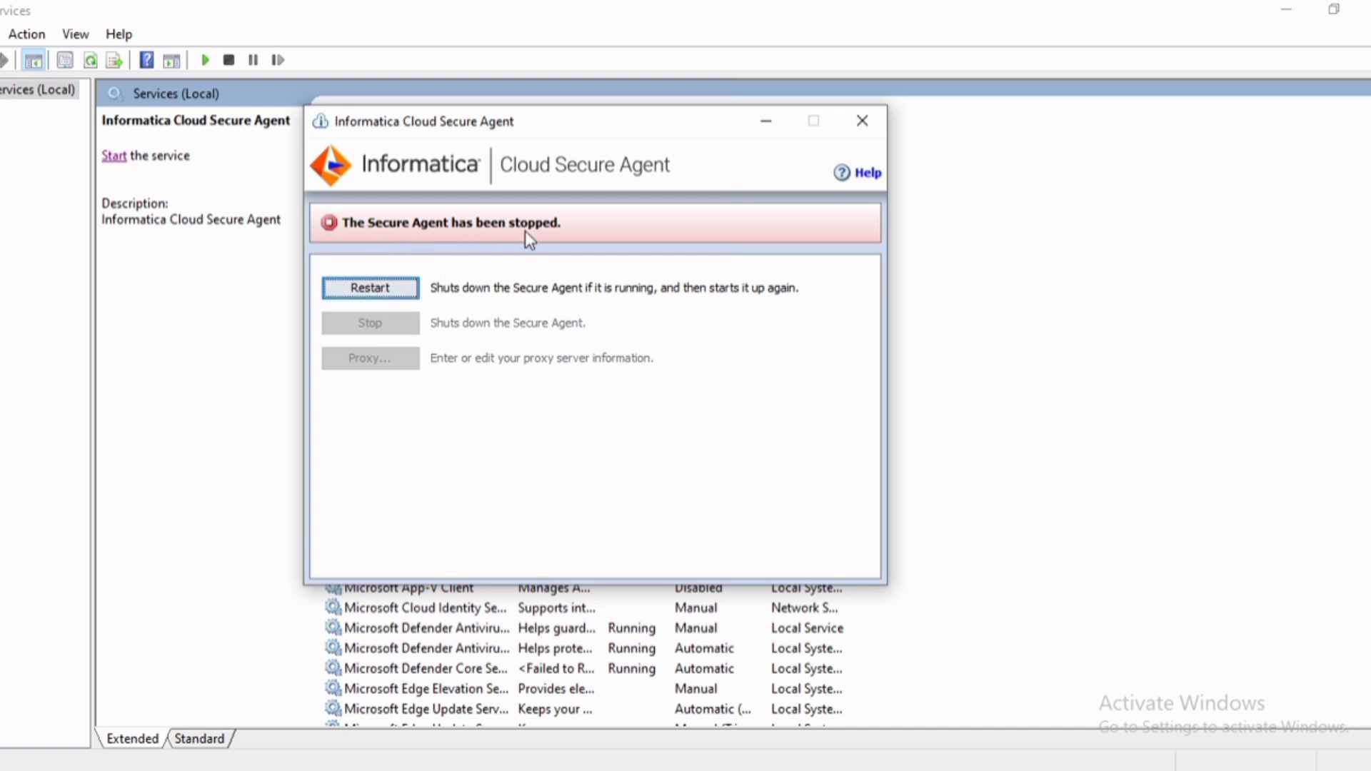
In Windows Services, start the Informatica Cloud Secure Agent service and restart the Secure Agent
left_click(208, 276)
left_click(398, 169)
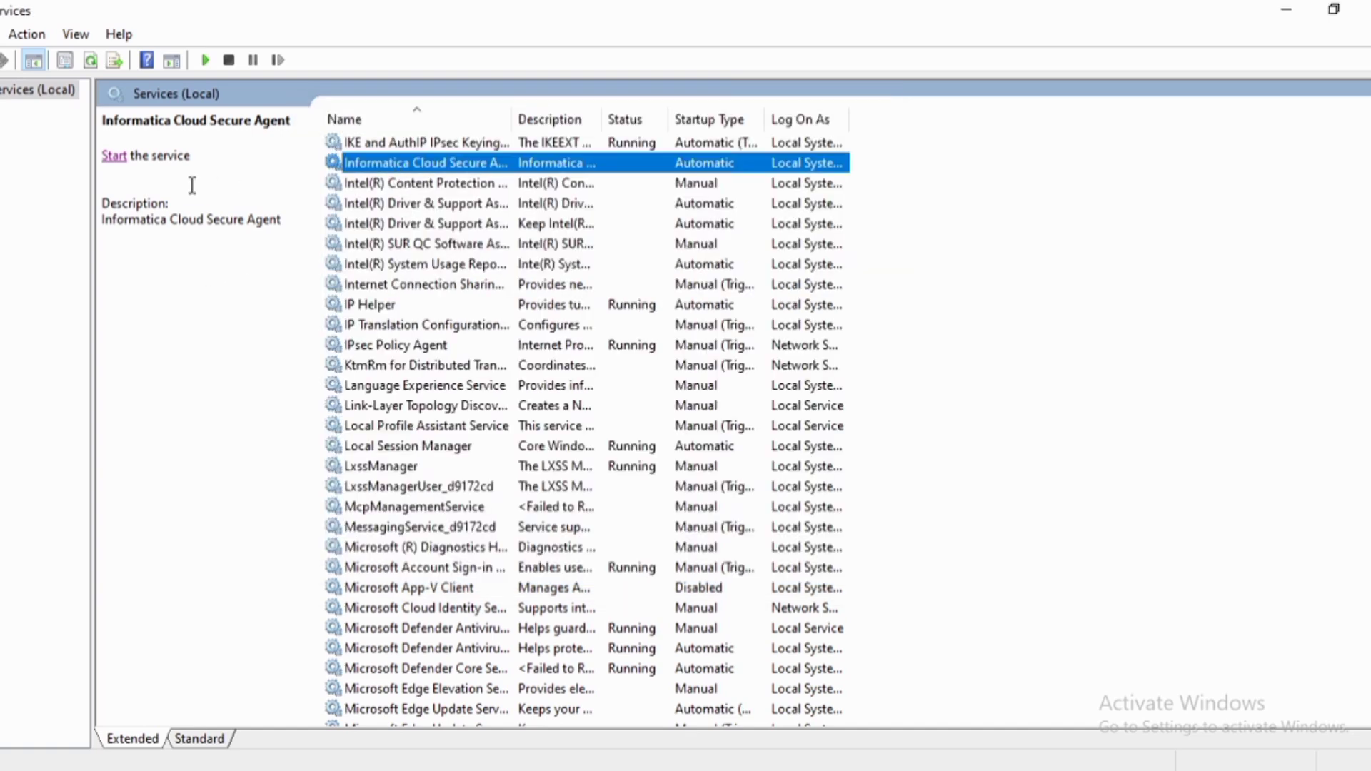
left_click(114, 160)
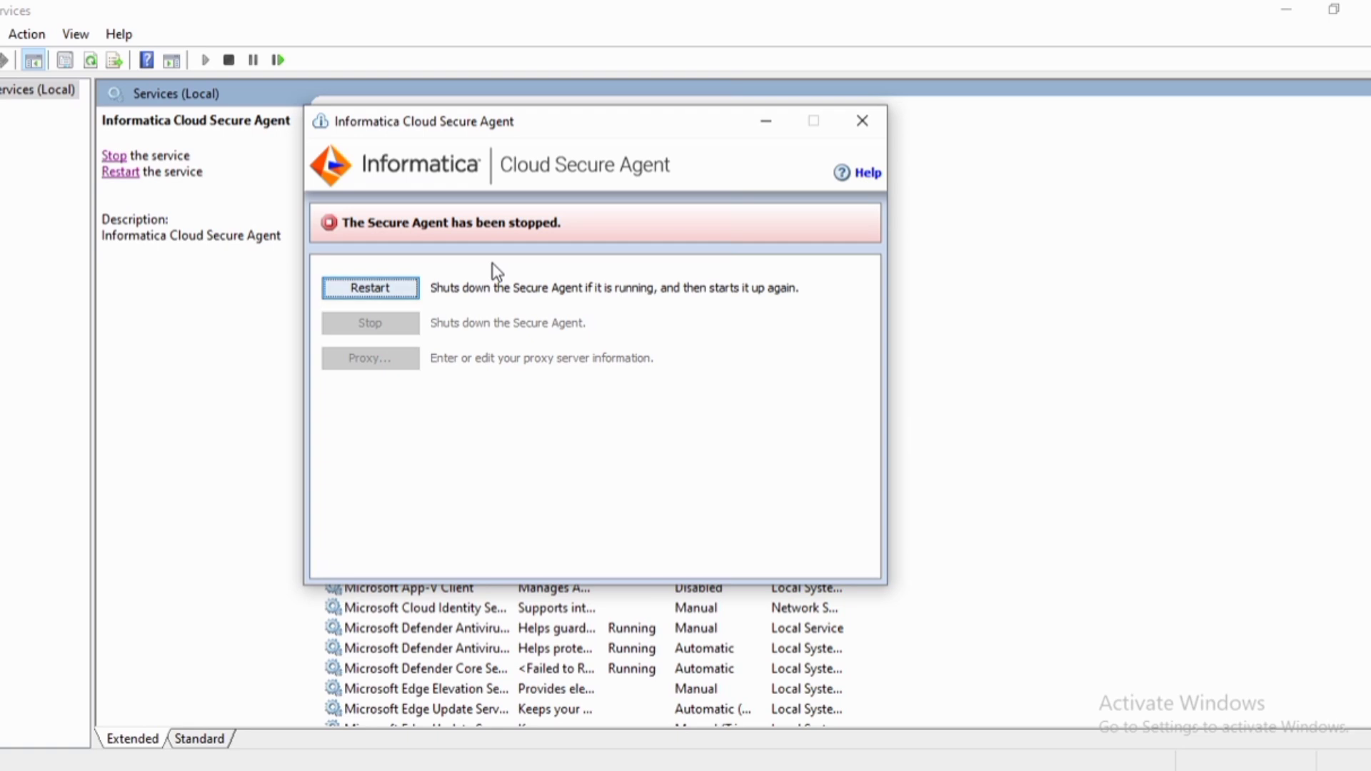
left_click(398, 290)
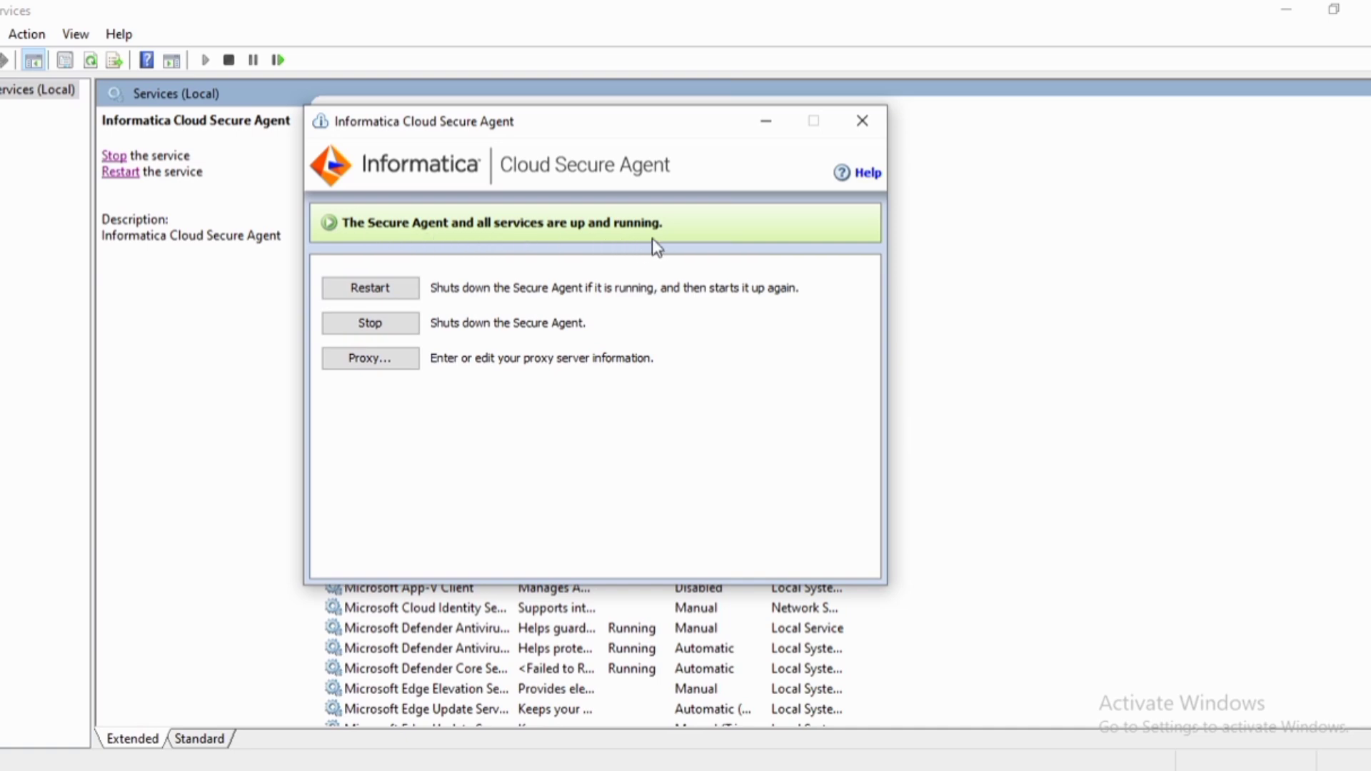
Return to the browser and try creating a new Secure Agent Group runtime environment, then cancel the dialog
left_click(427, 768)
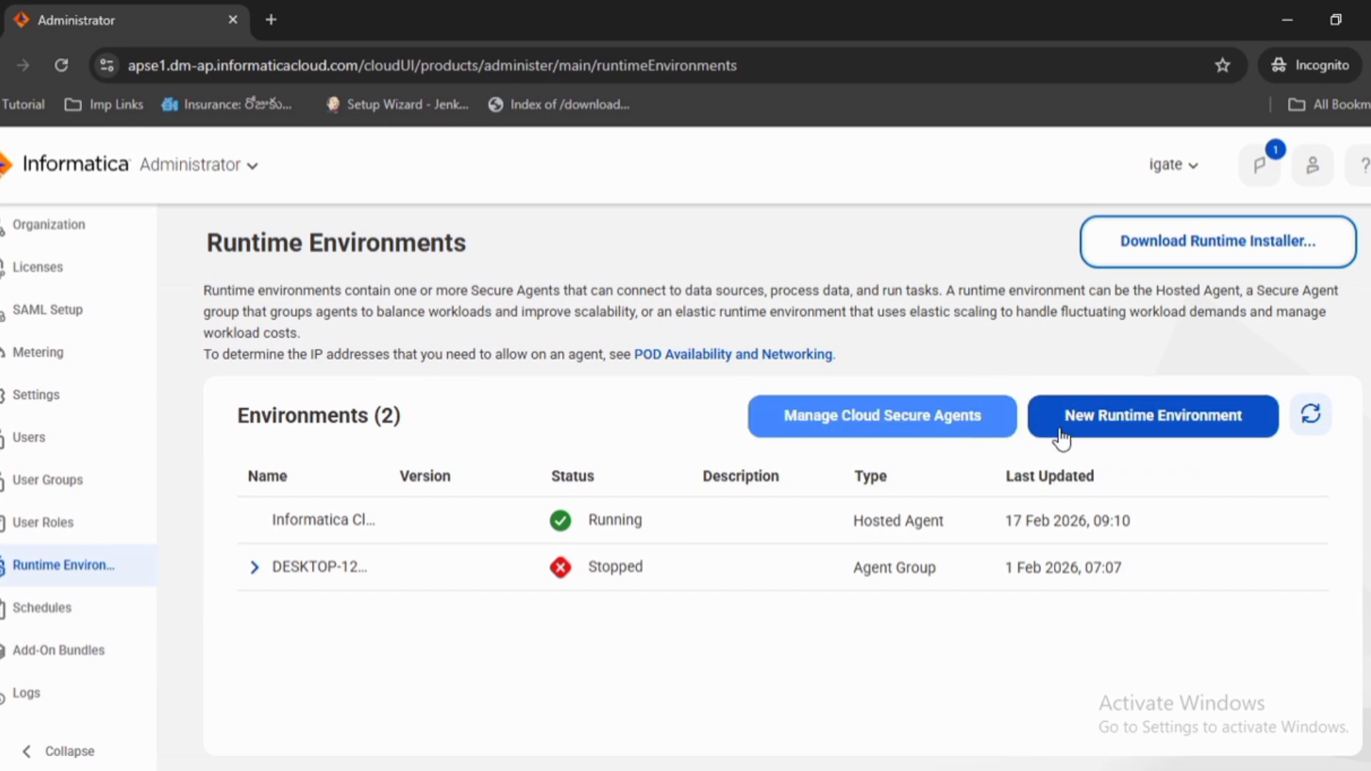
left_click(1192, 428)
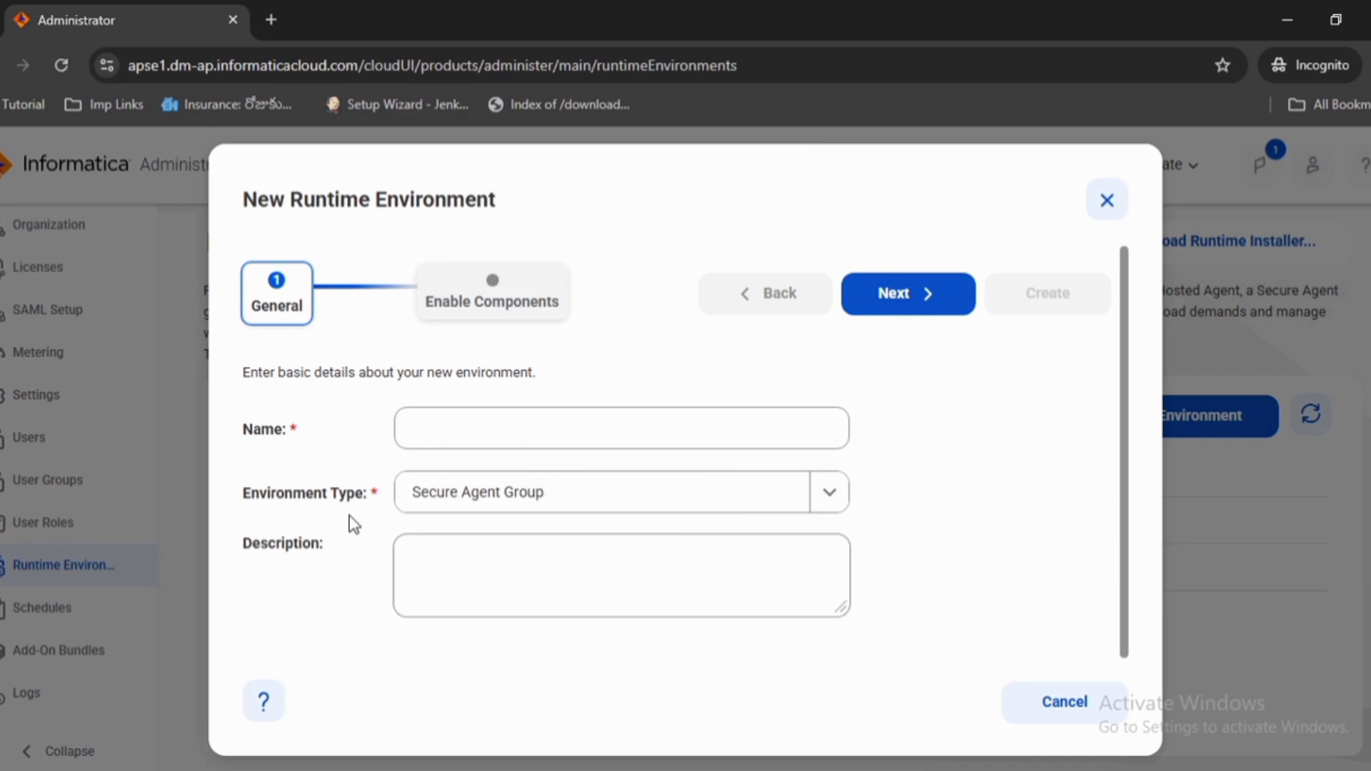
left_click(829, 500)
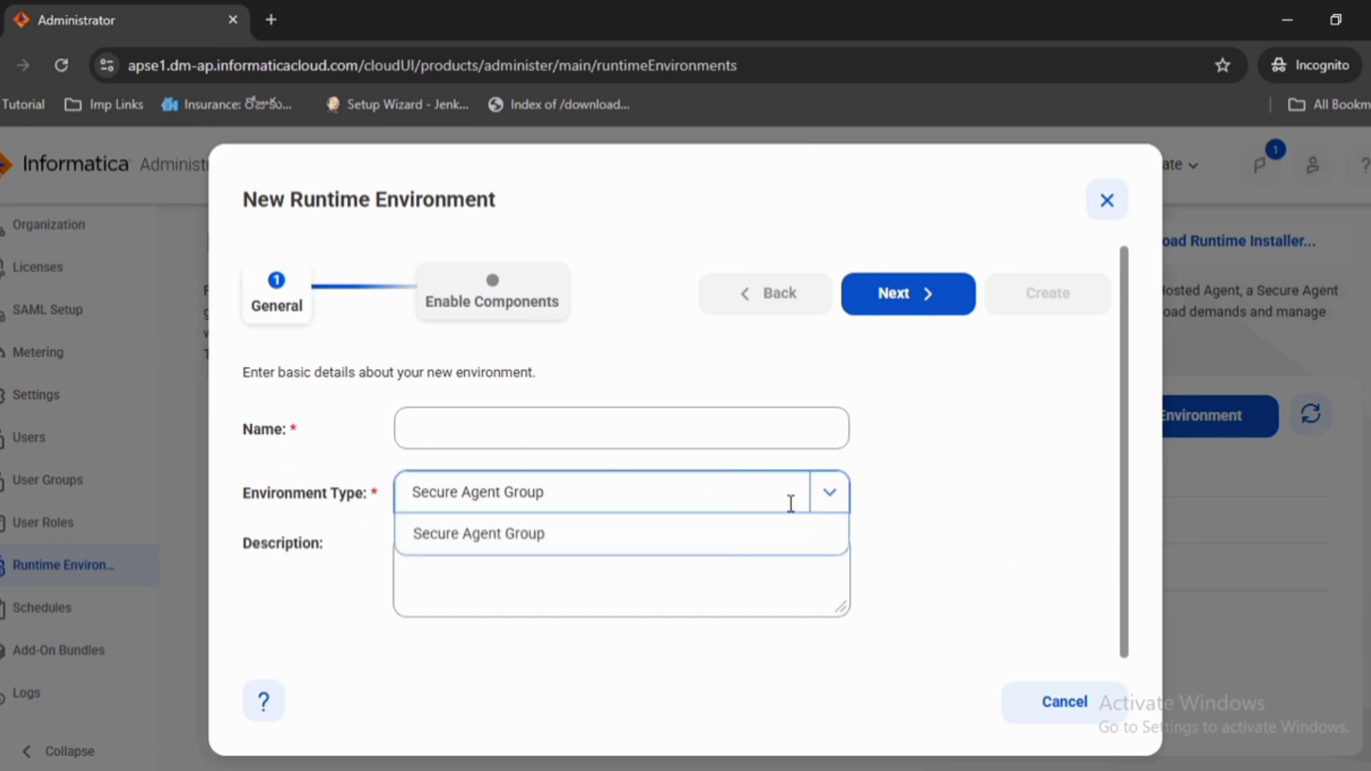
left_click(333, 525)
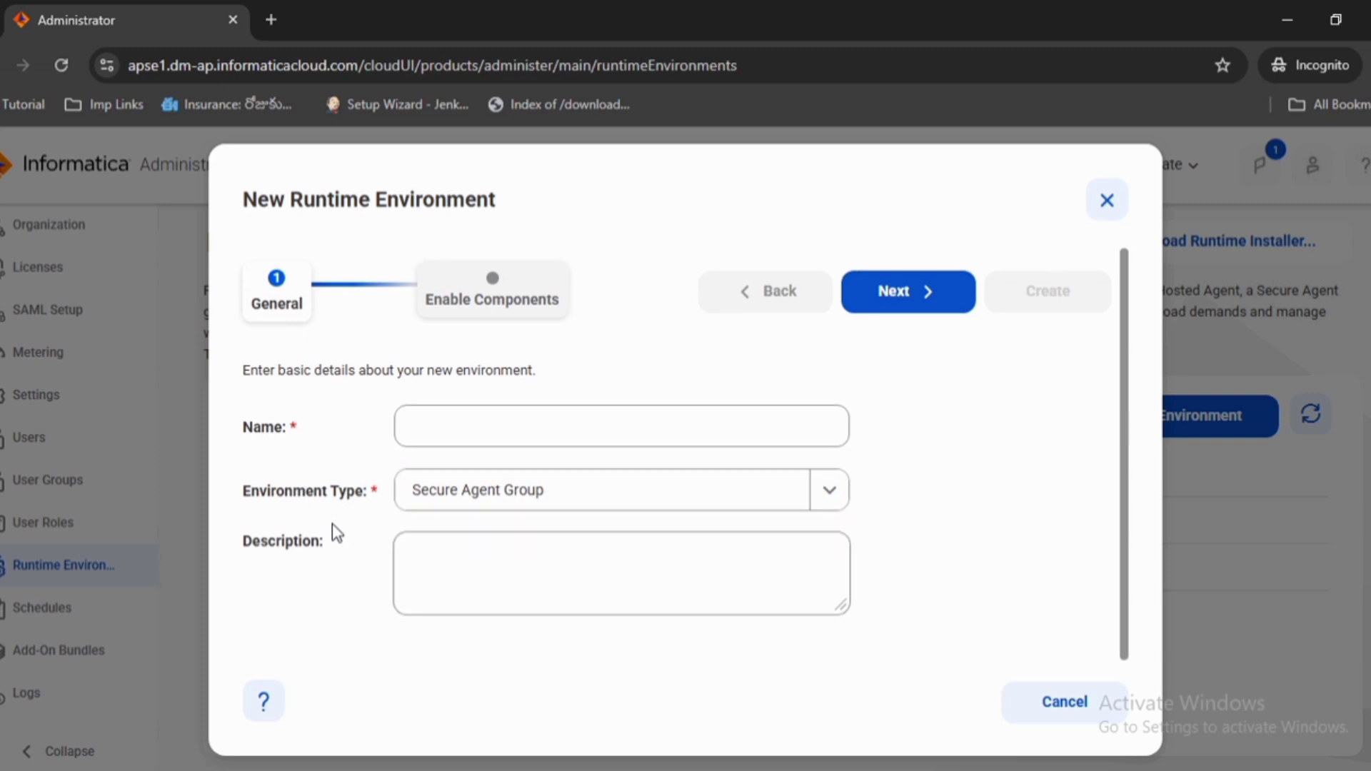
left_click(891, 306)
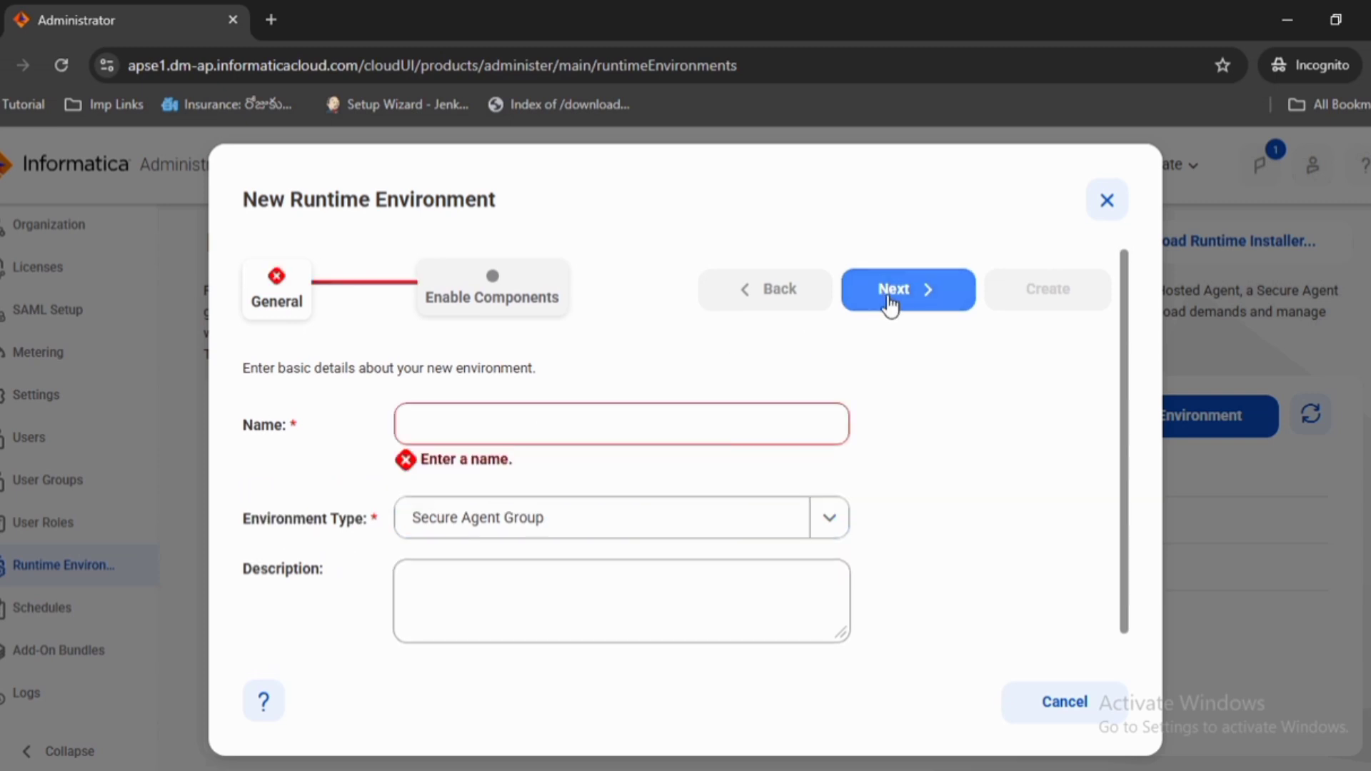
left_click(462, 422)
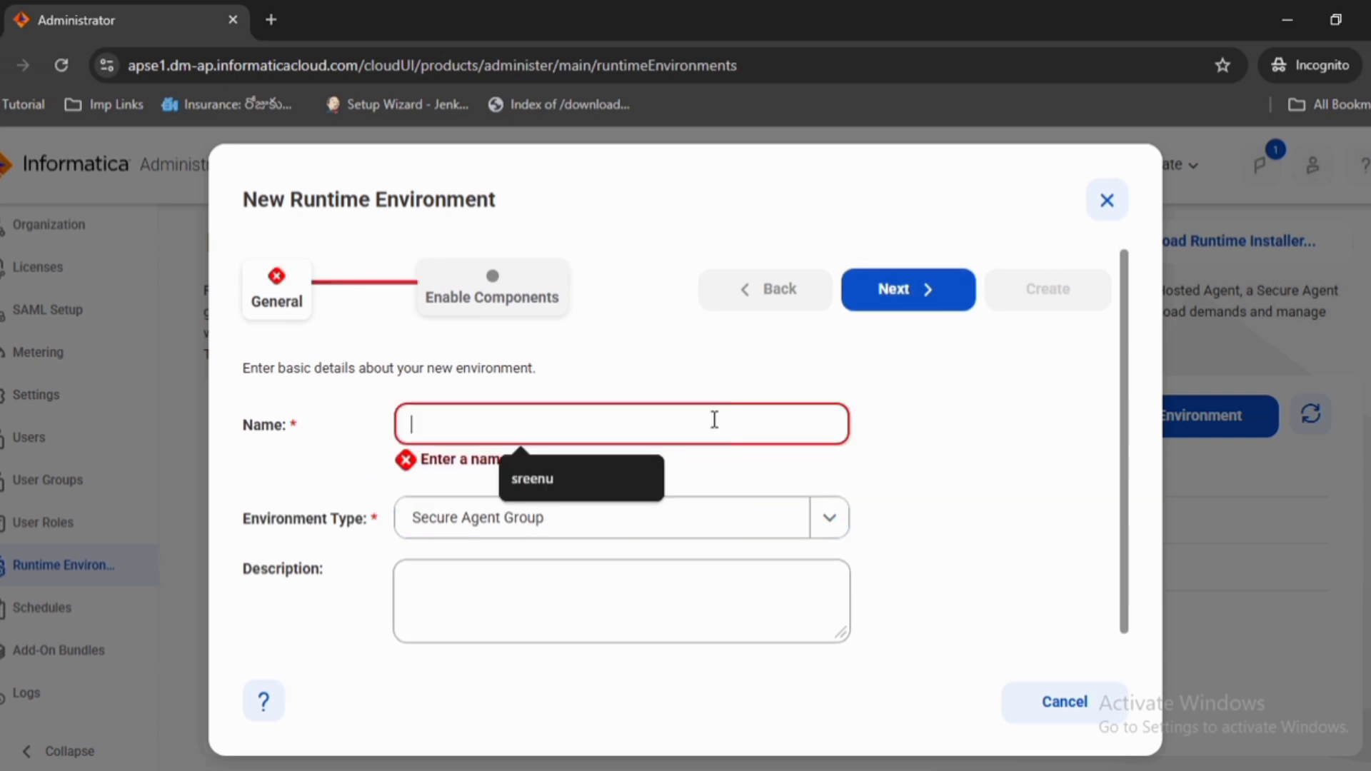
left_click(1063, 708)
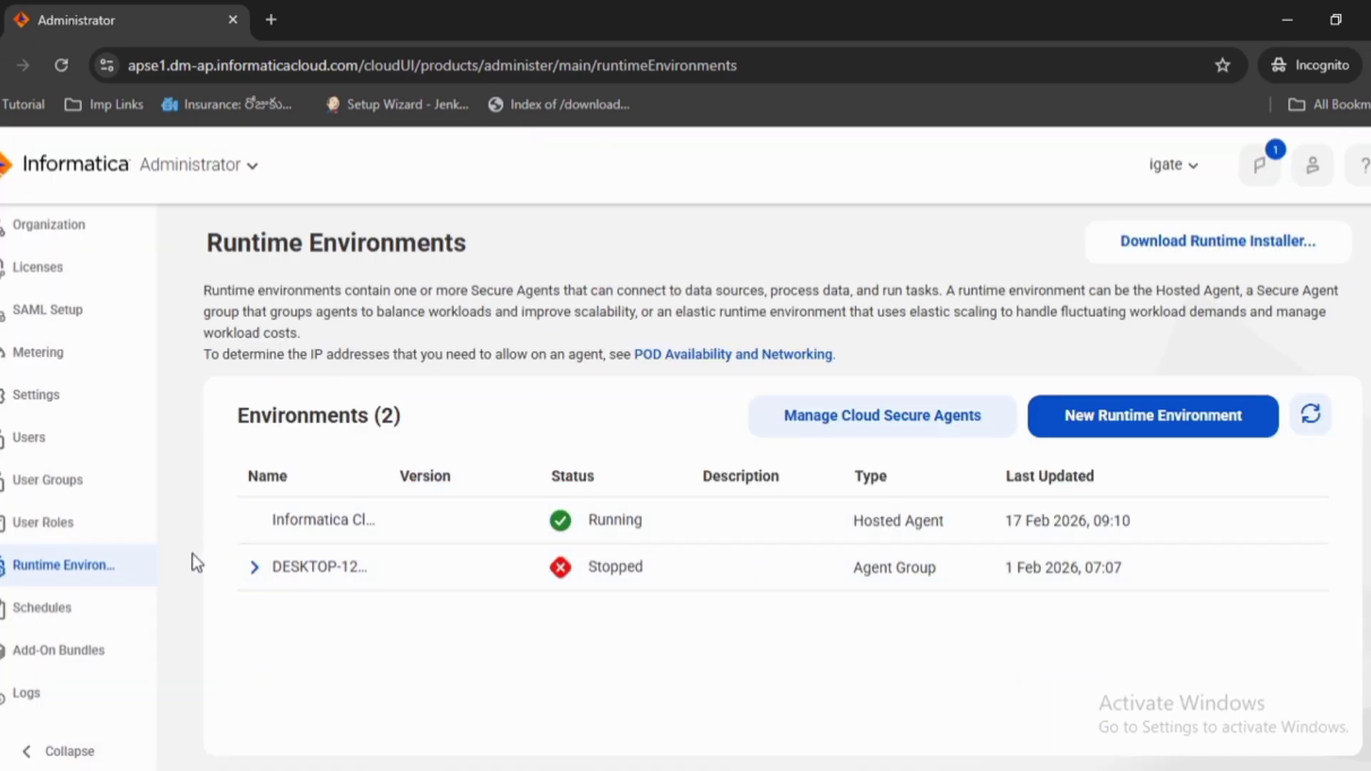
Open the DESKTOP-12HSJJJ secure agent details and review its status and agent service details
left_click(255, 570)
left_click(336, 614)
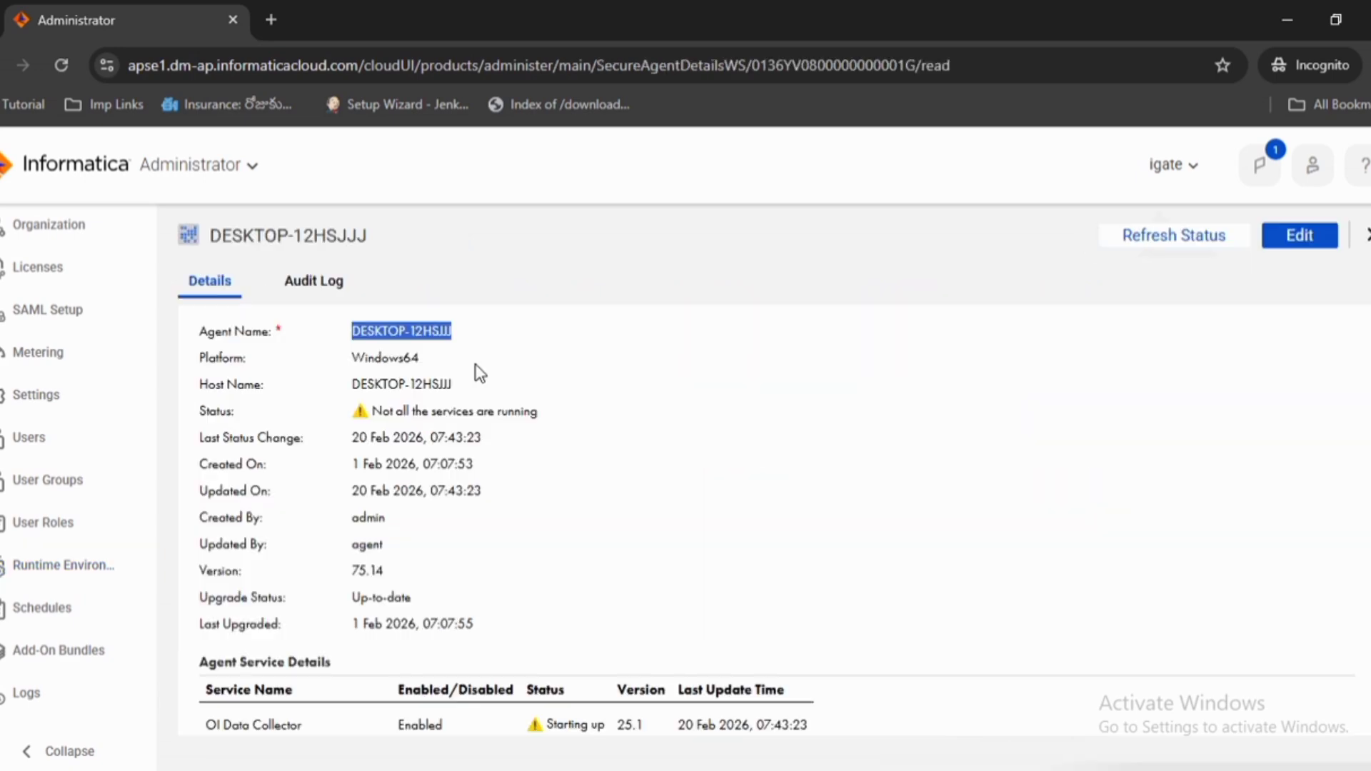
scroll(474, 367, "down", 6)
scroll(338, 472, "up", 3)
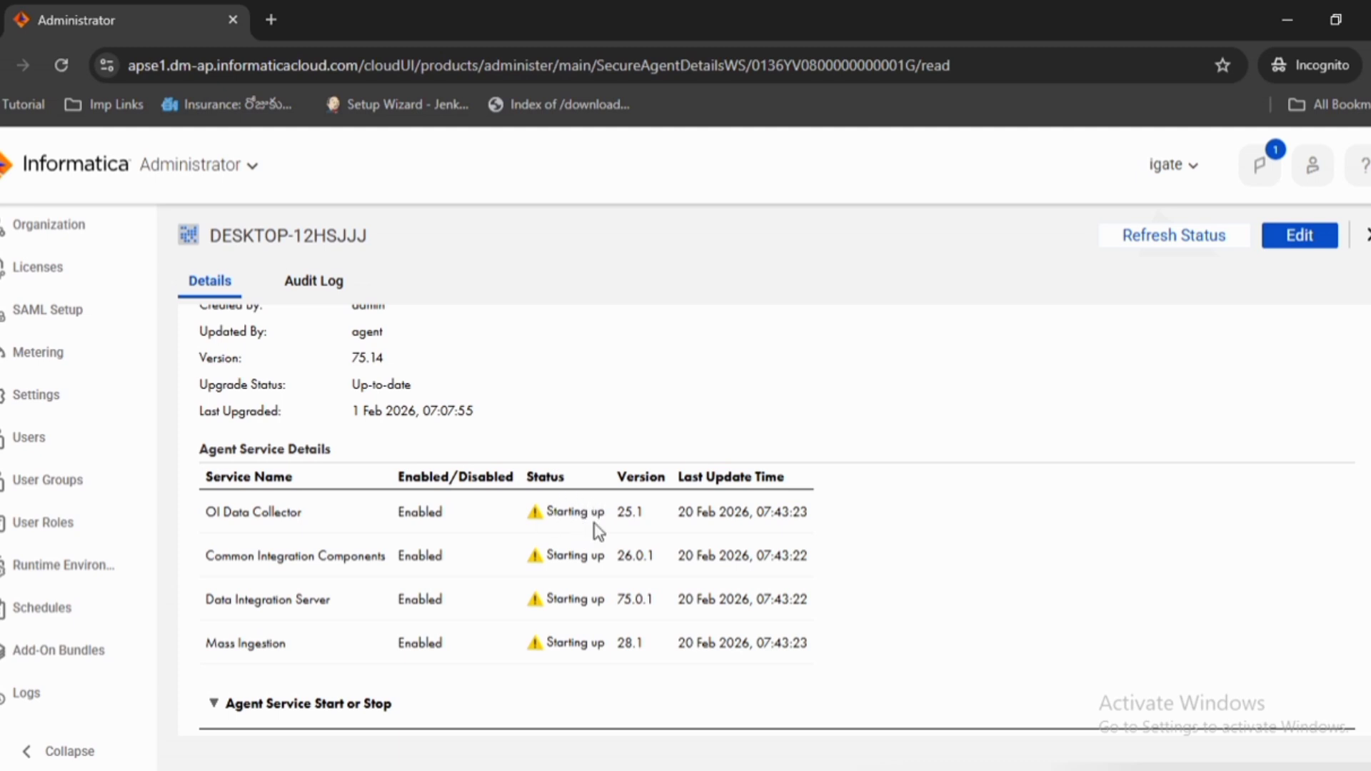
scroll(598, 532, "up", 3)
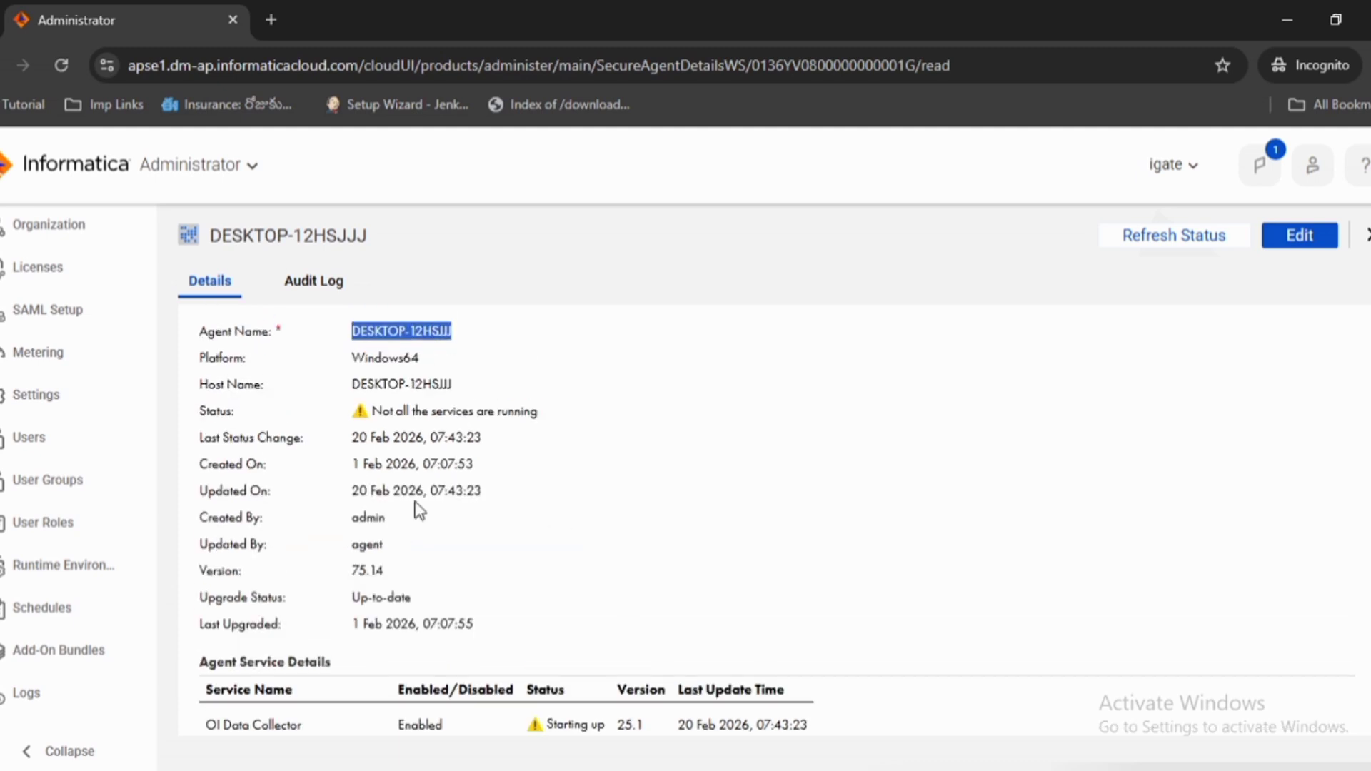
left_click_drag(204, 418, 547, 420)
left_click(424, 407)
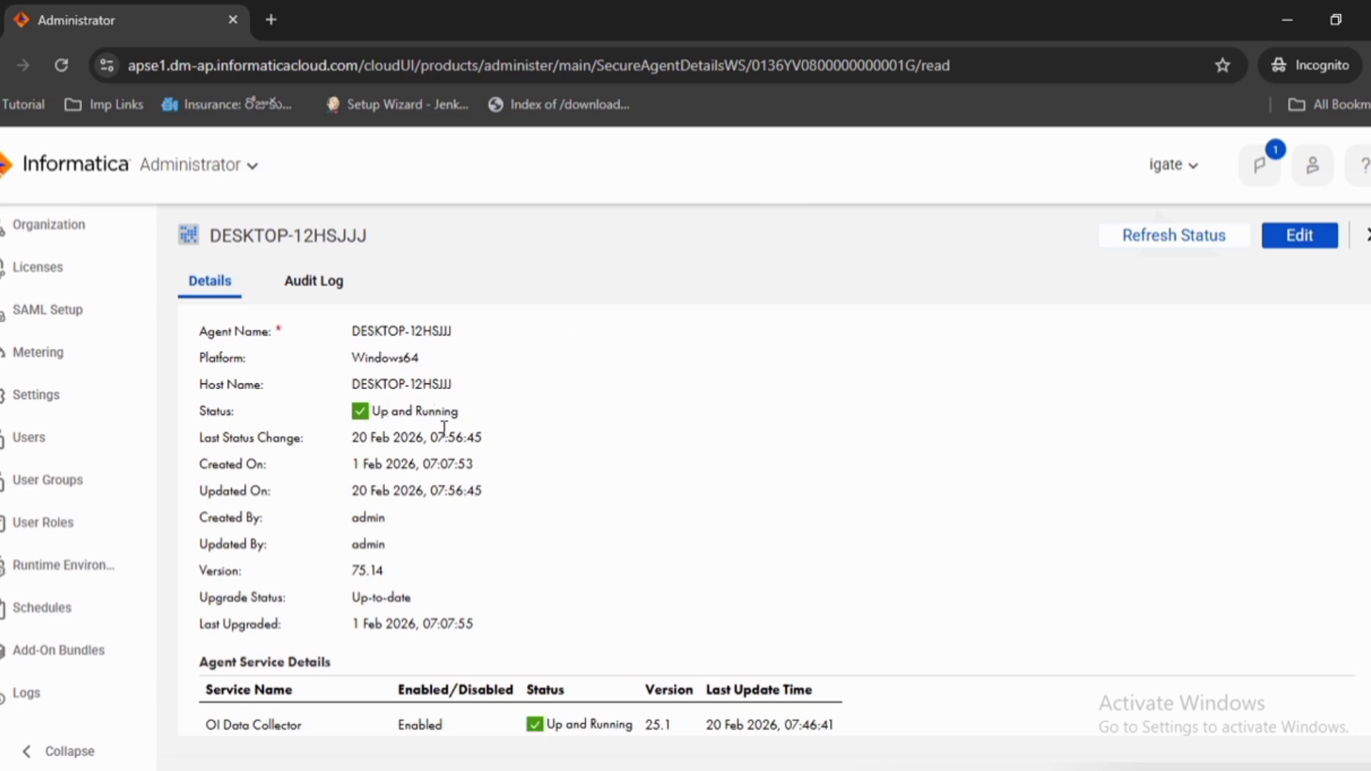
scroll(443, 427, "down", 5)
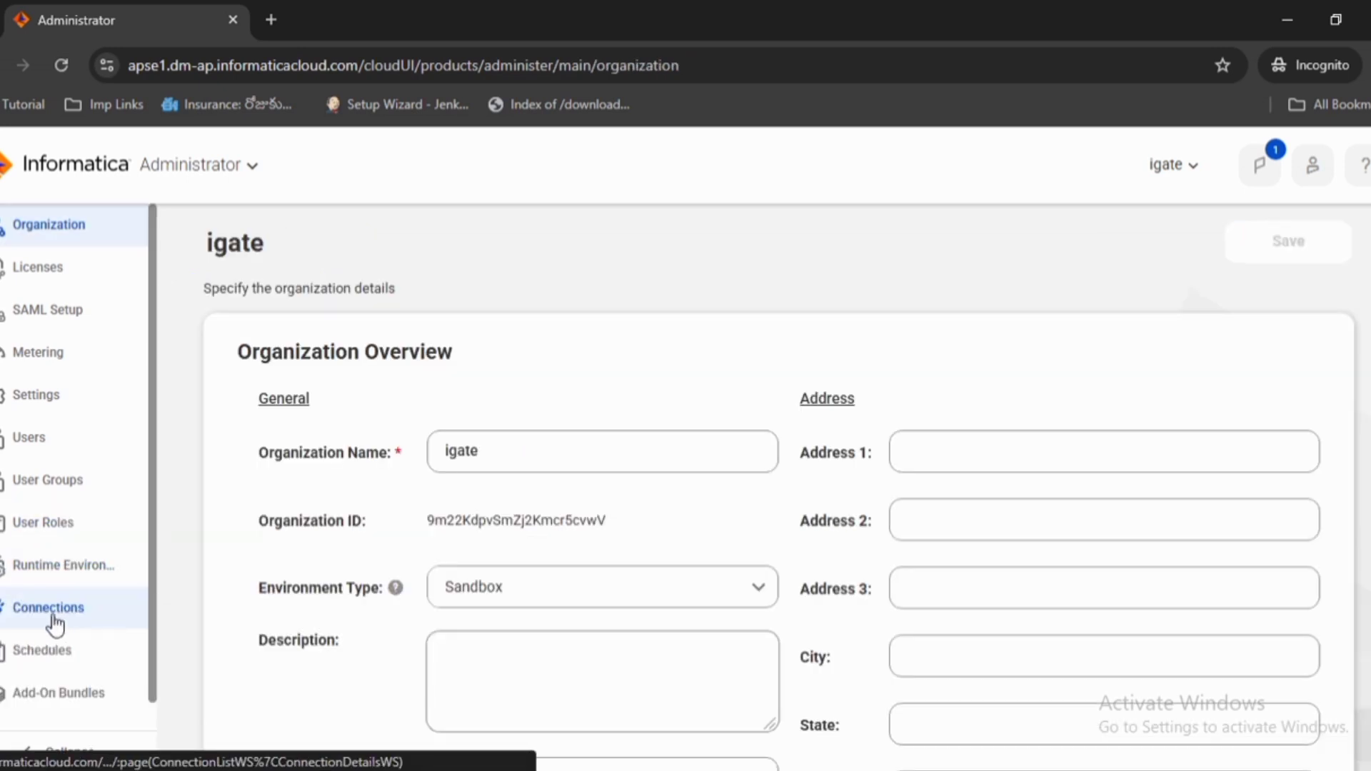
Open Connections, start adding a new connection and choose the Flat File connector
left_click(46, 614)
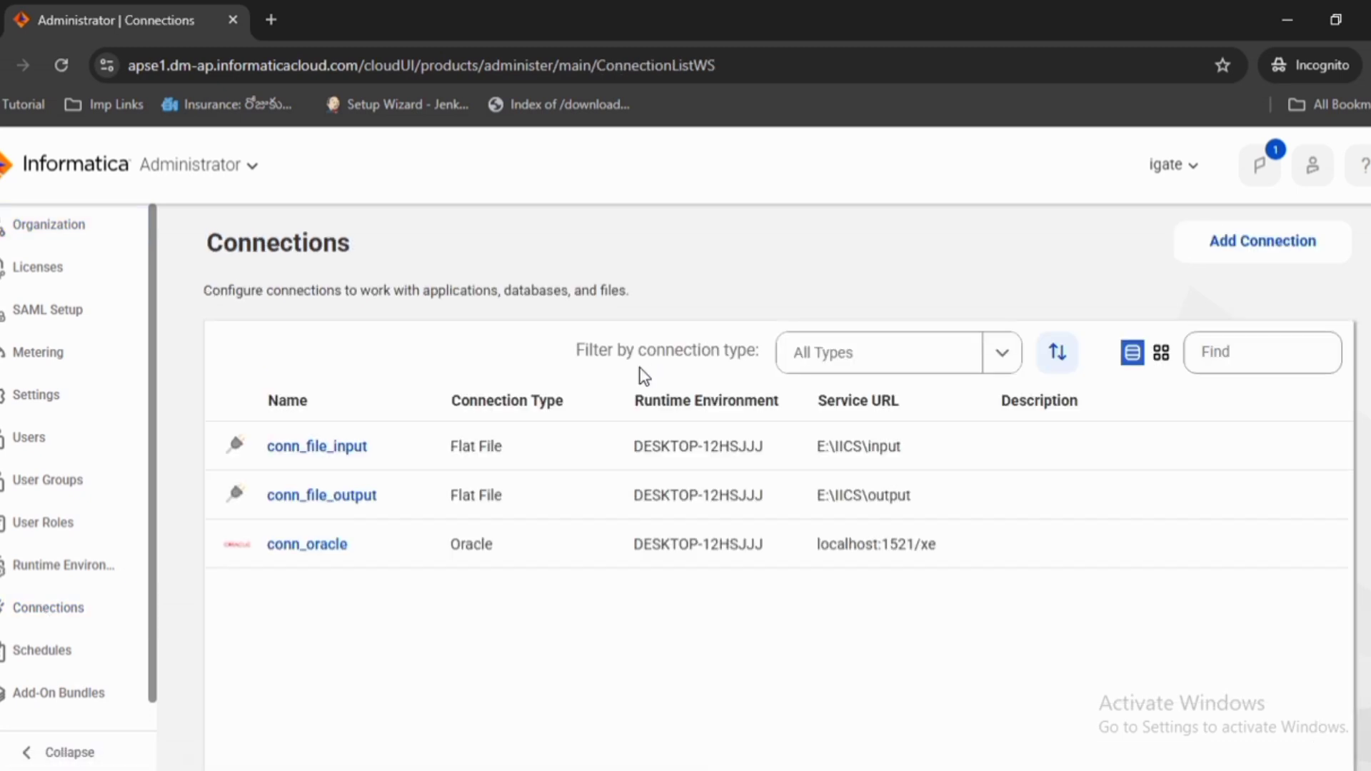
left_click(1300, 261)
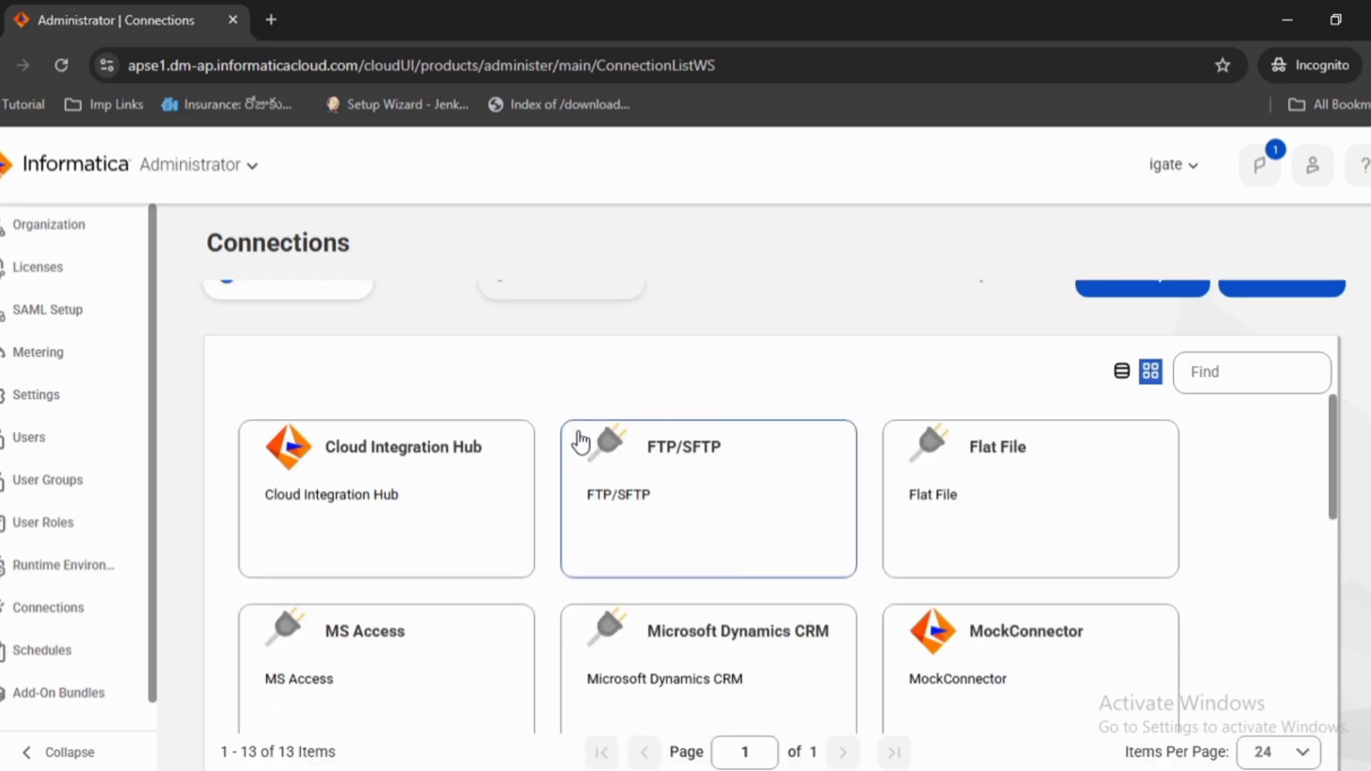
scroll(1028, 474, "down", 1)
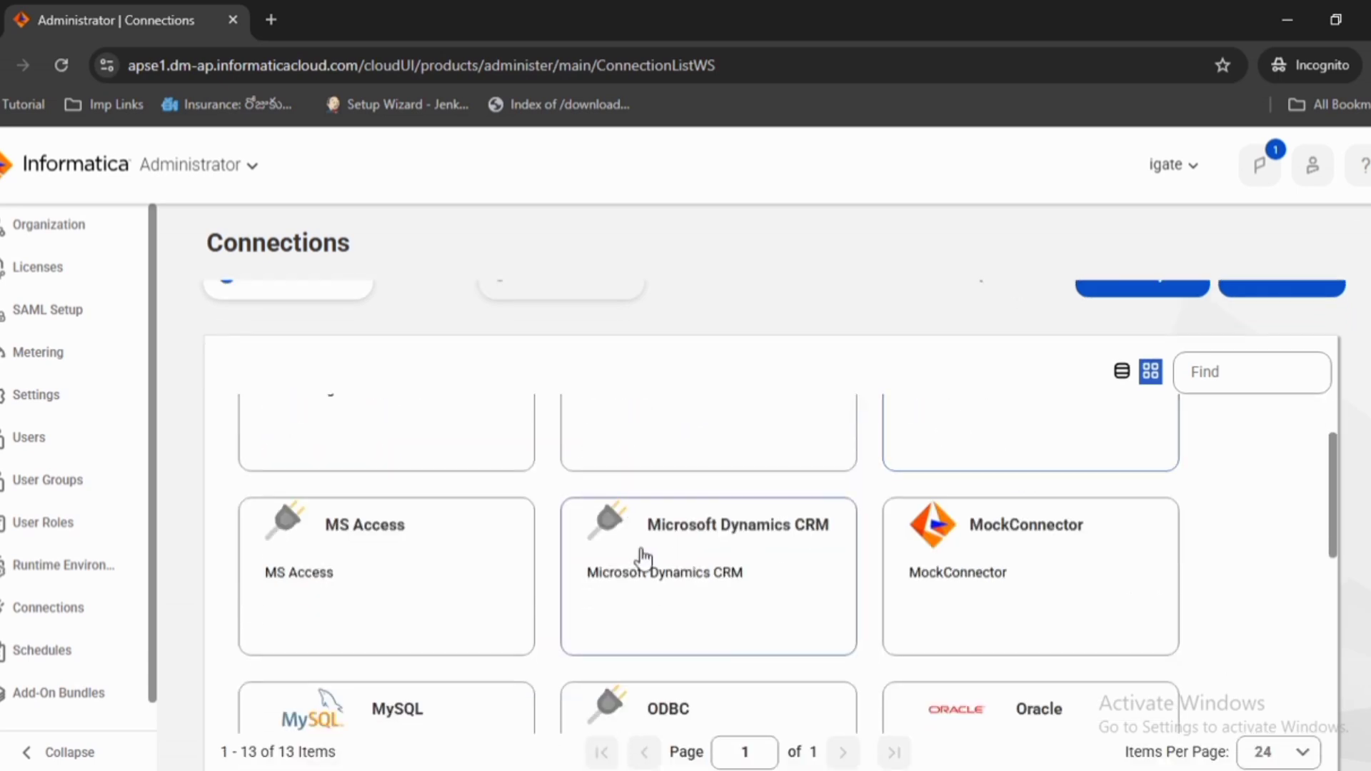
scroll(677, 655, "down", 2)
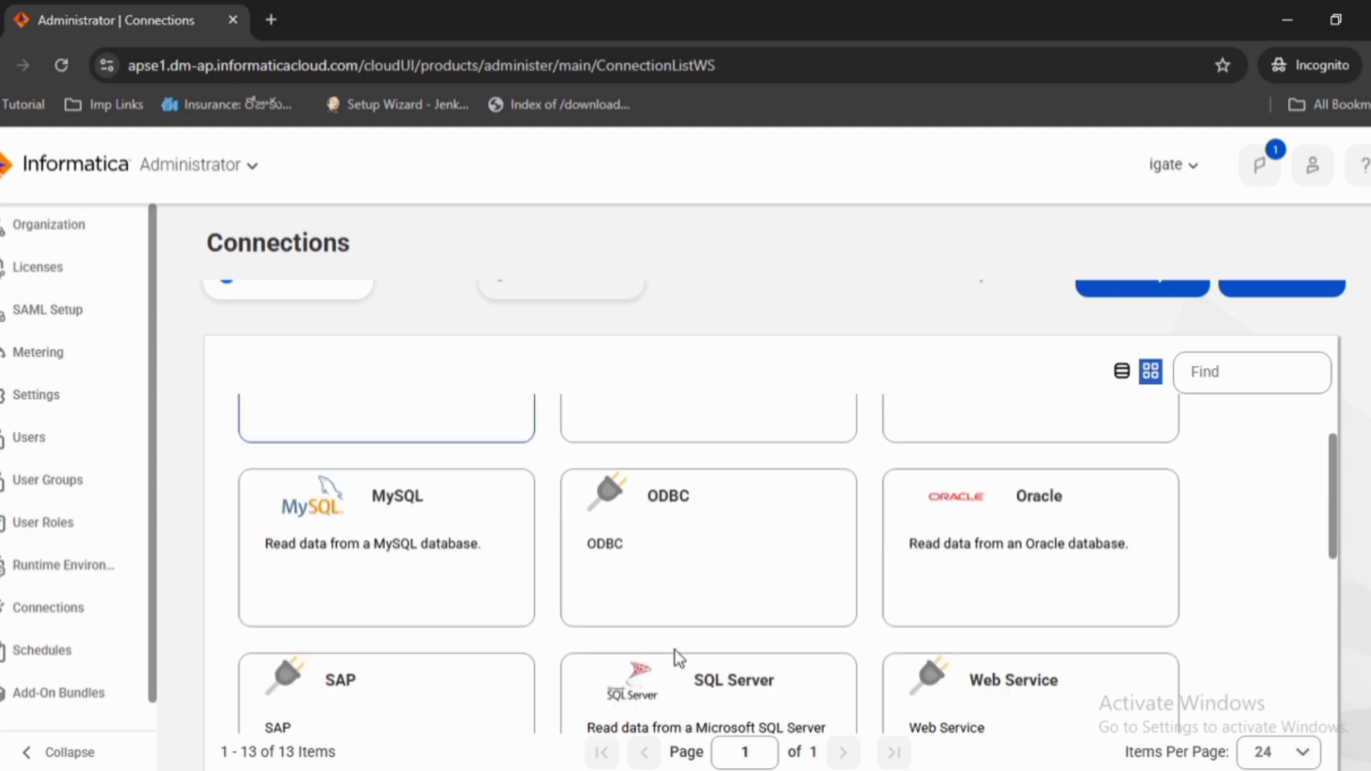
scroll(995, 545, "down", 2)
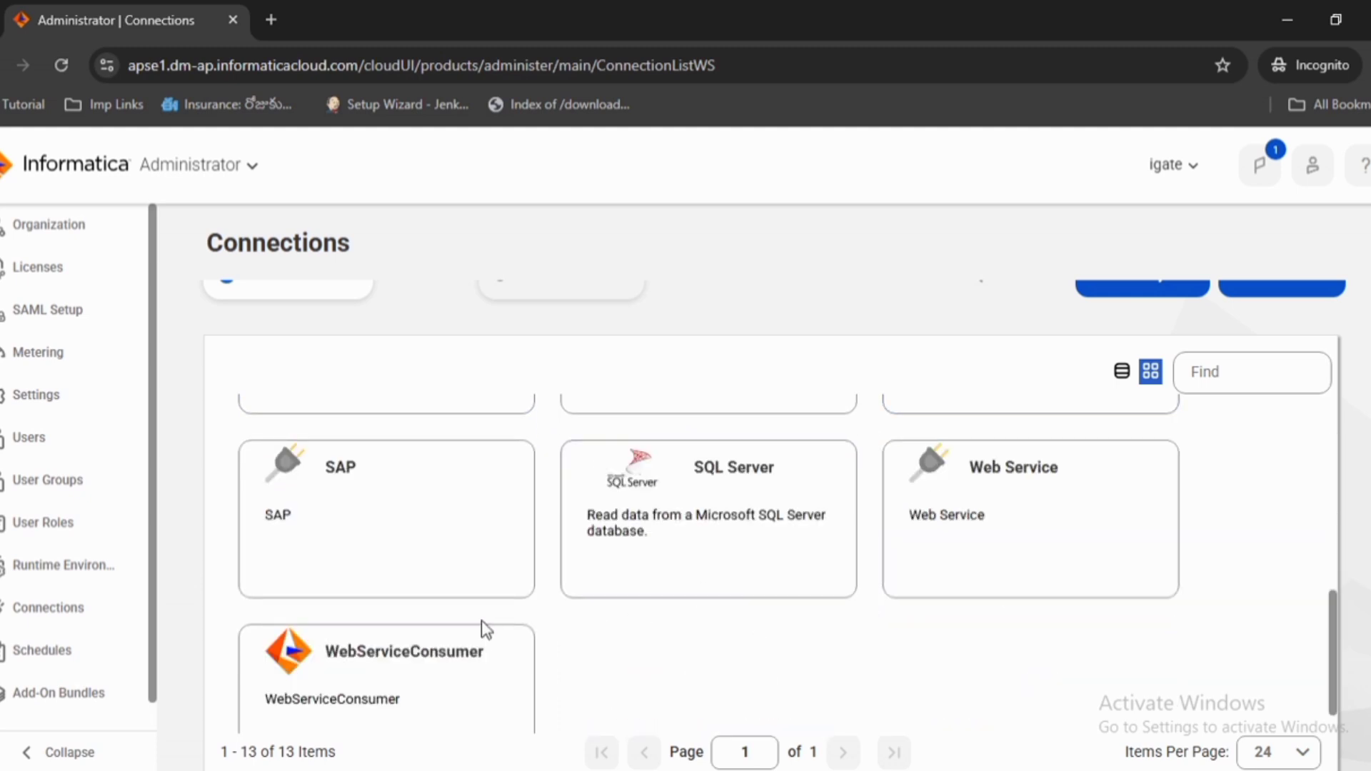
scroll(465, 602, "up", 5)
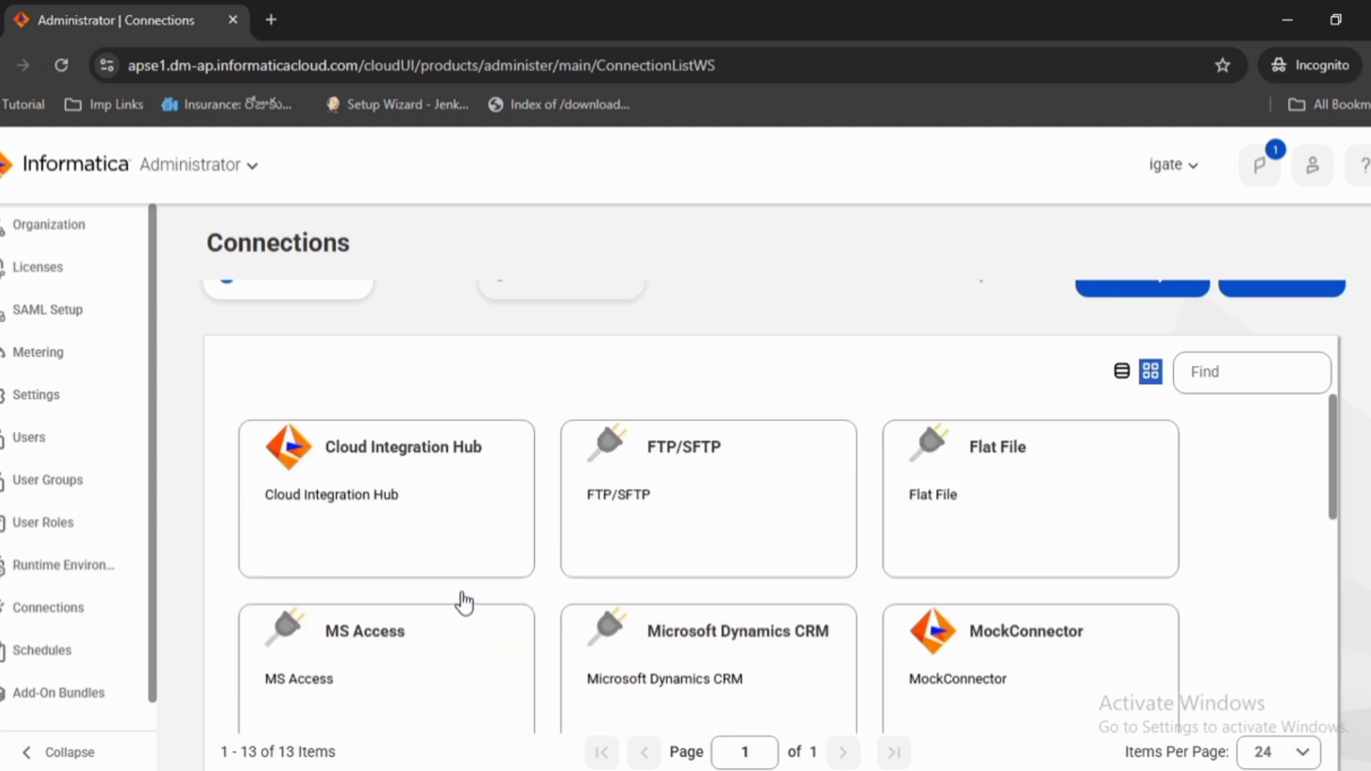
scroll(993, 521, "up", 1)
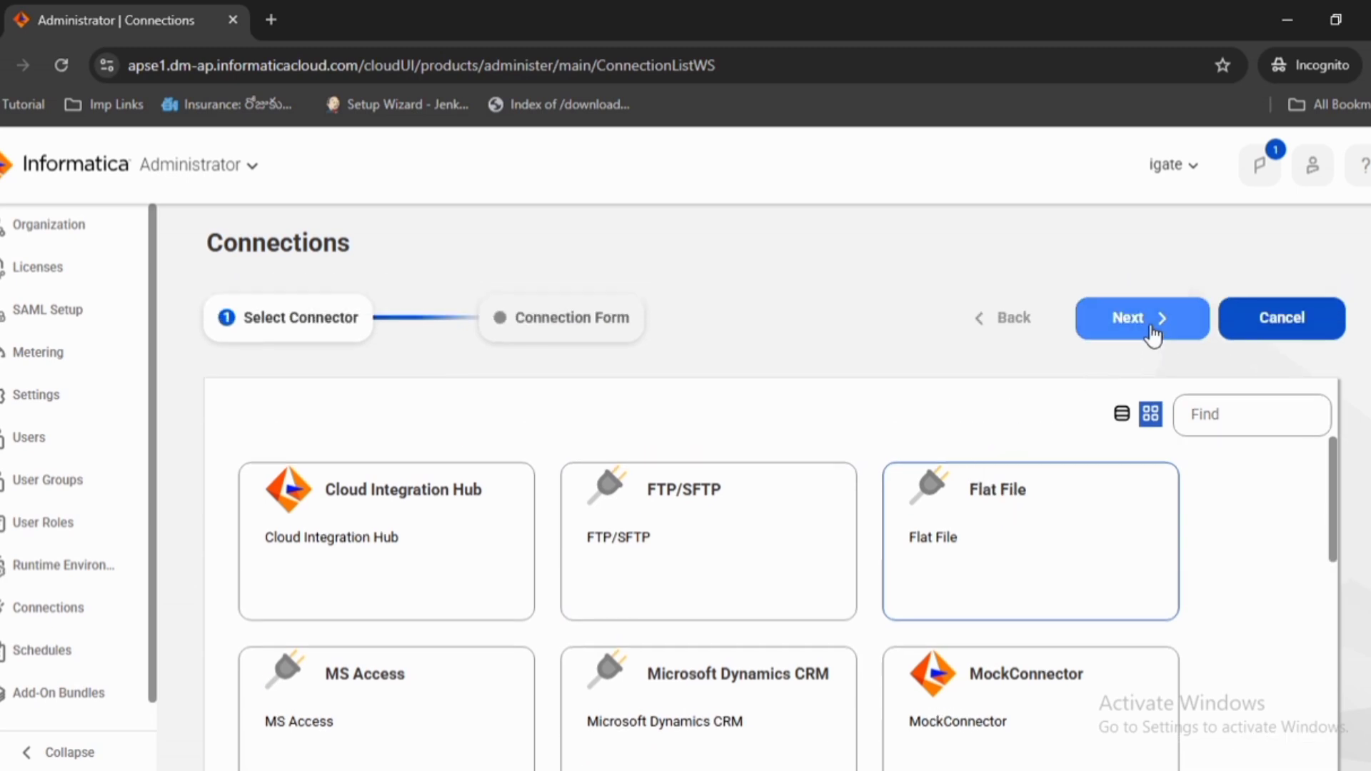
left_click(1151, 333)
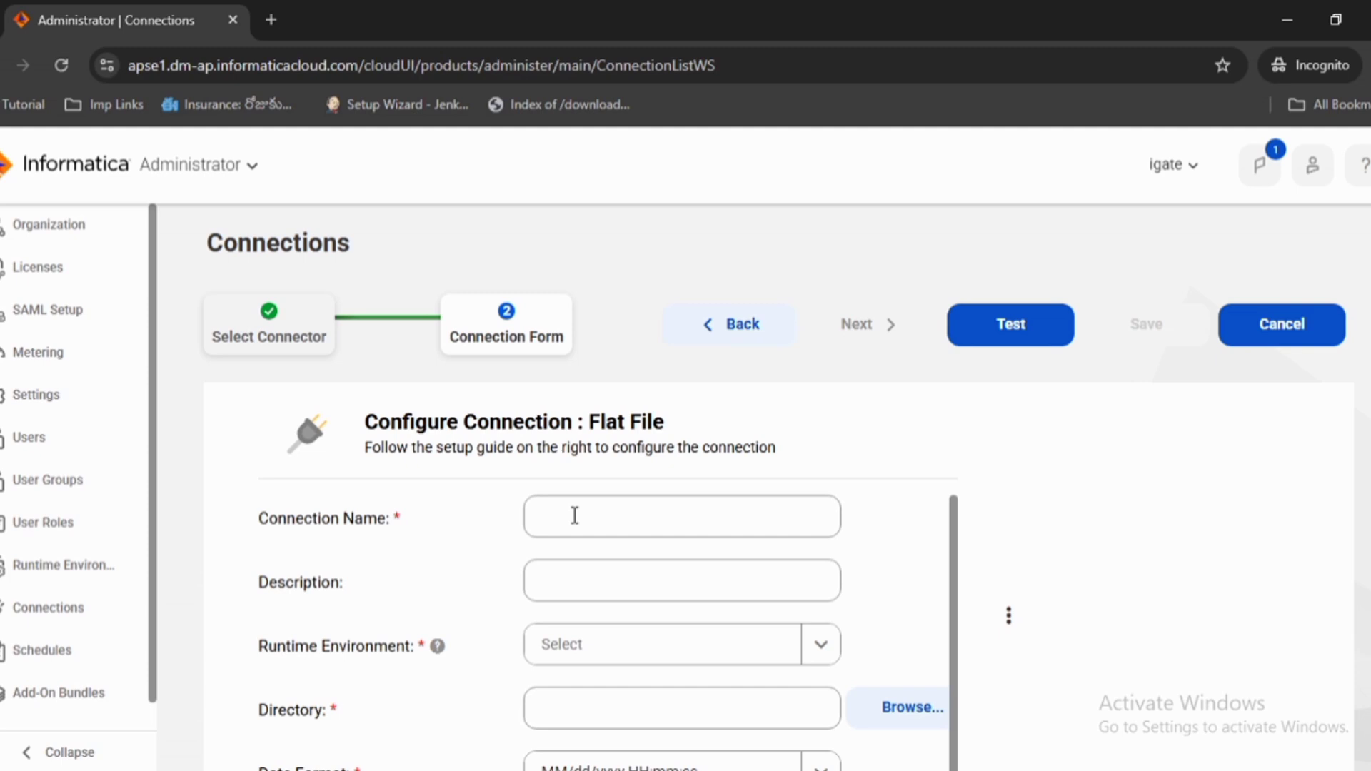
Name the new Flat File connection test_file
left_click(575, 515)
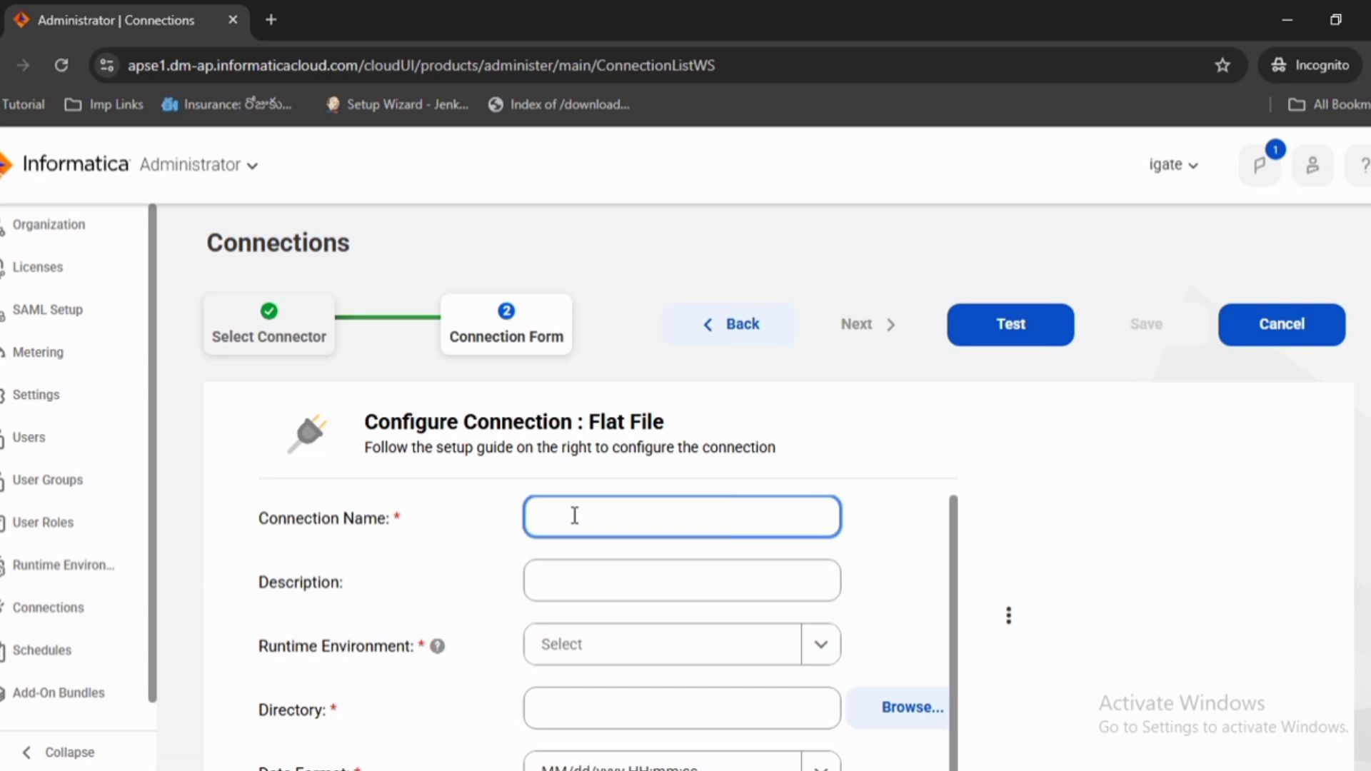
type("test")
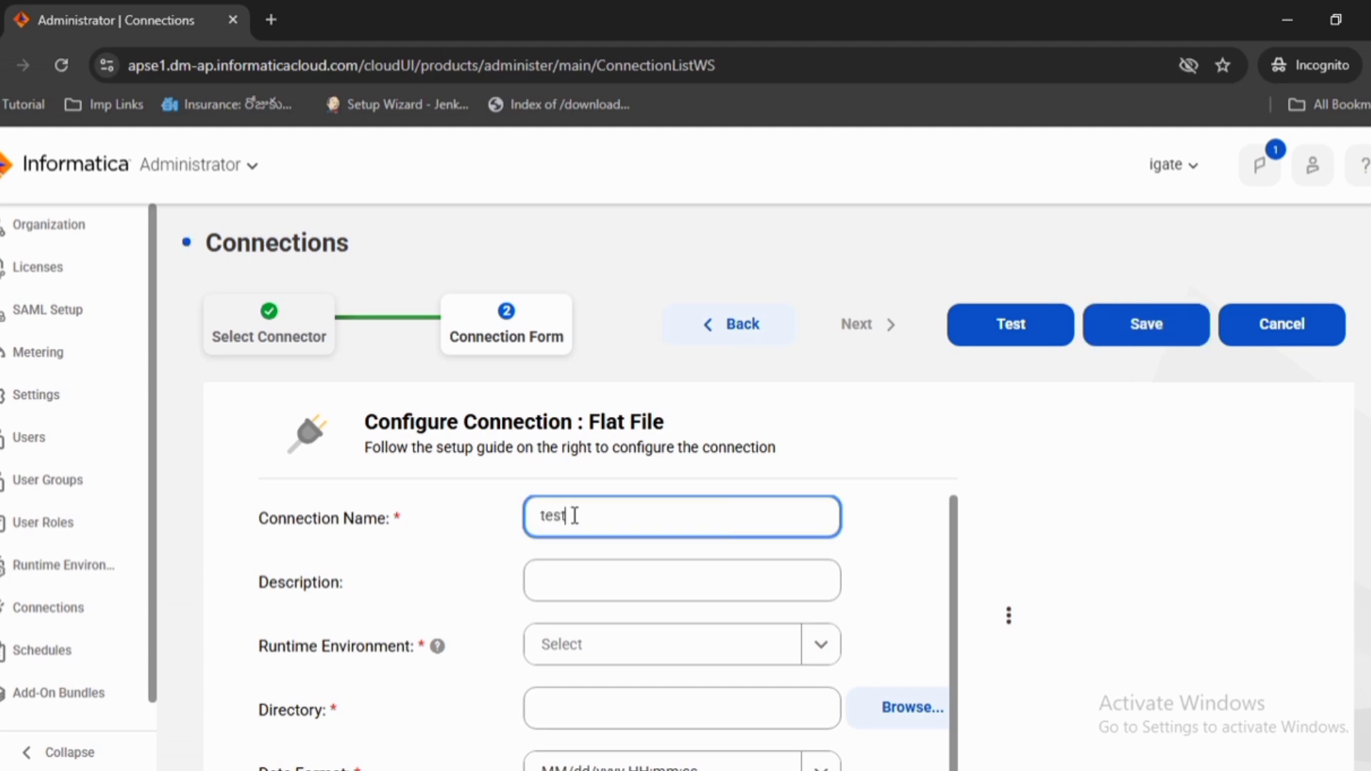
type("_file")
Set the connection's runtime environment to DESKTOP-12HSJJJ and its directory to E:\IICS
scroll(572, 516, "down", 1)
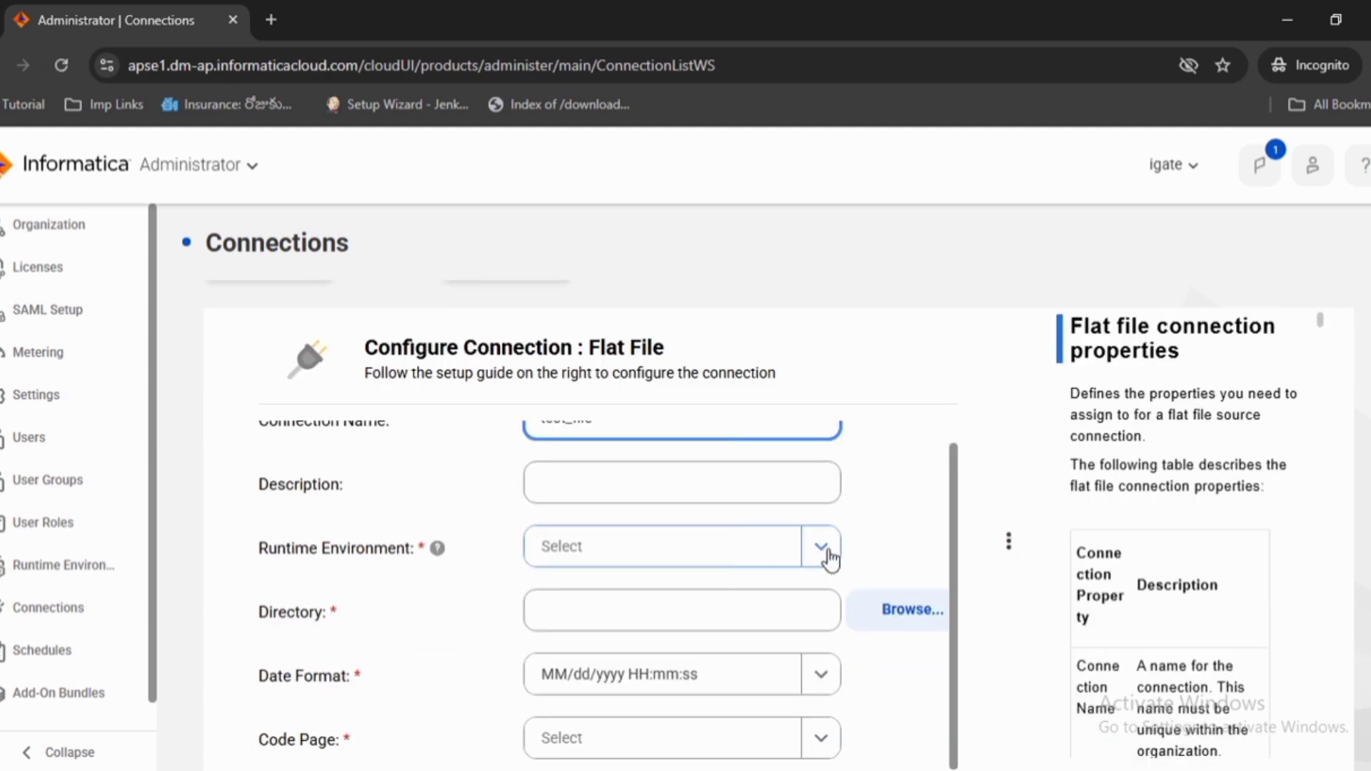
left_click(826, 554)
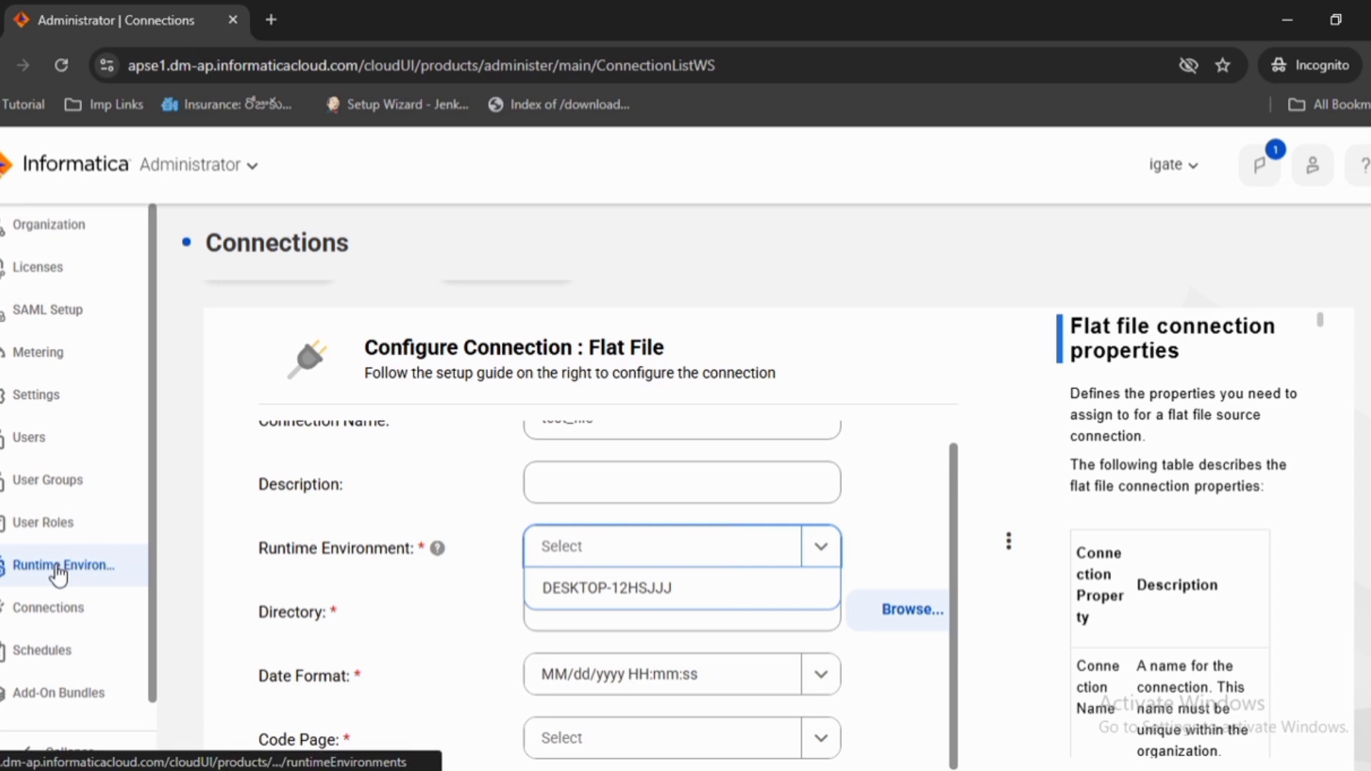
left_click(648, 590)
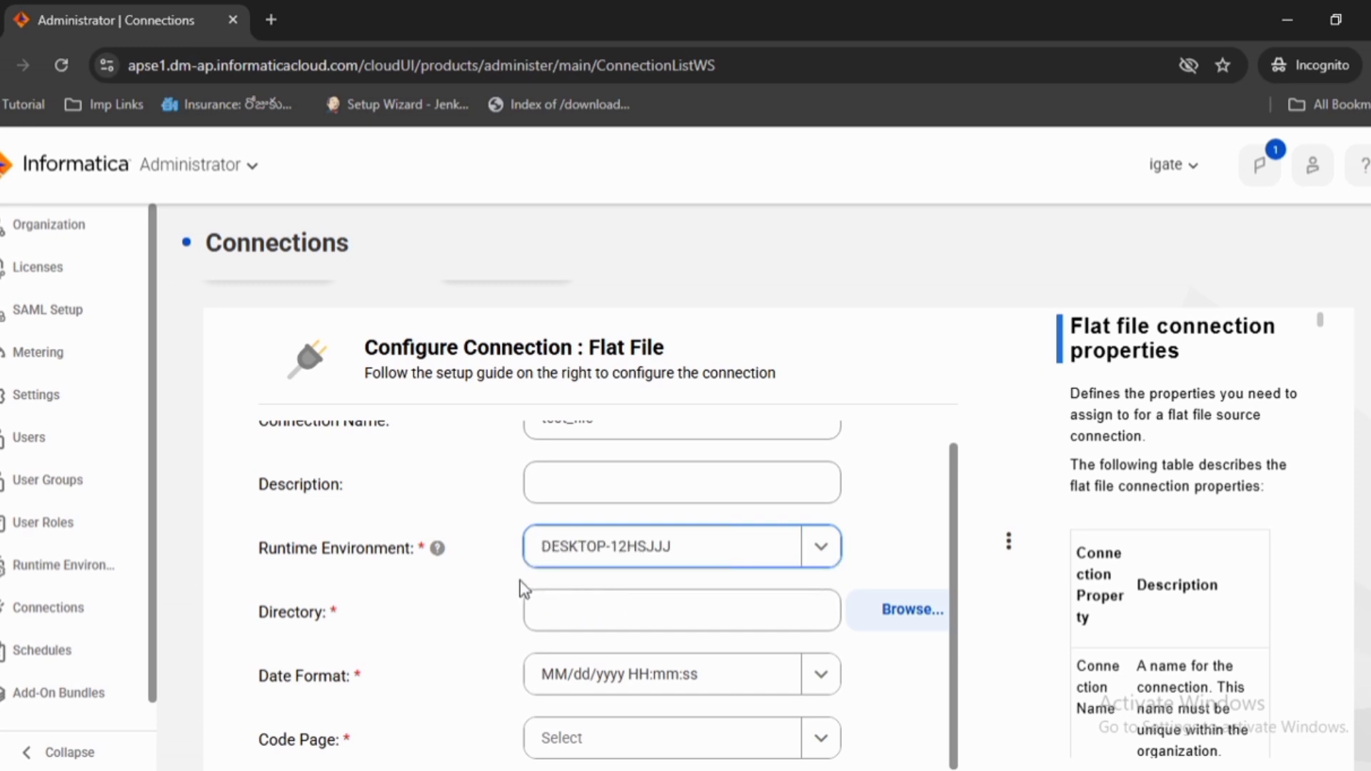
left_click(696, 615)
type("E:\\IICS")
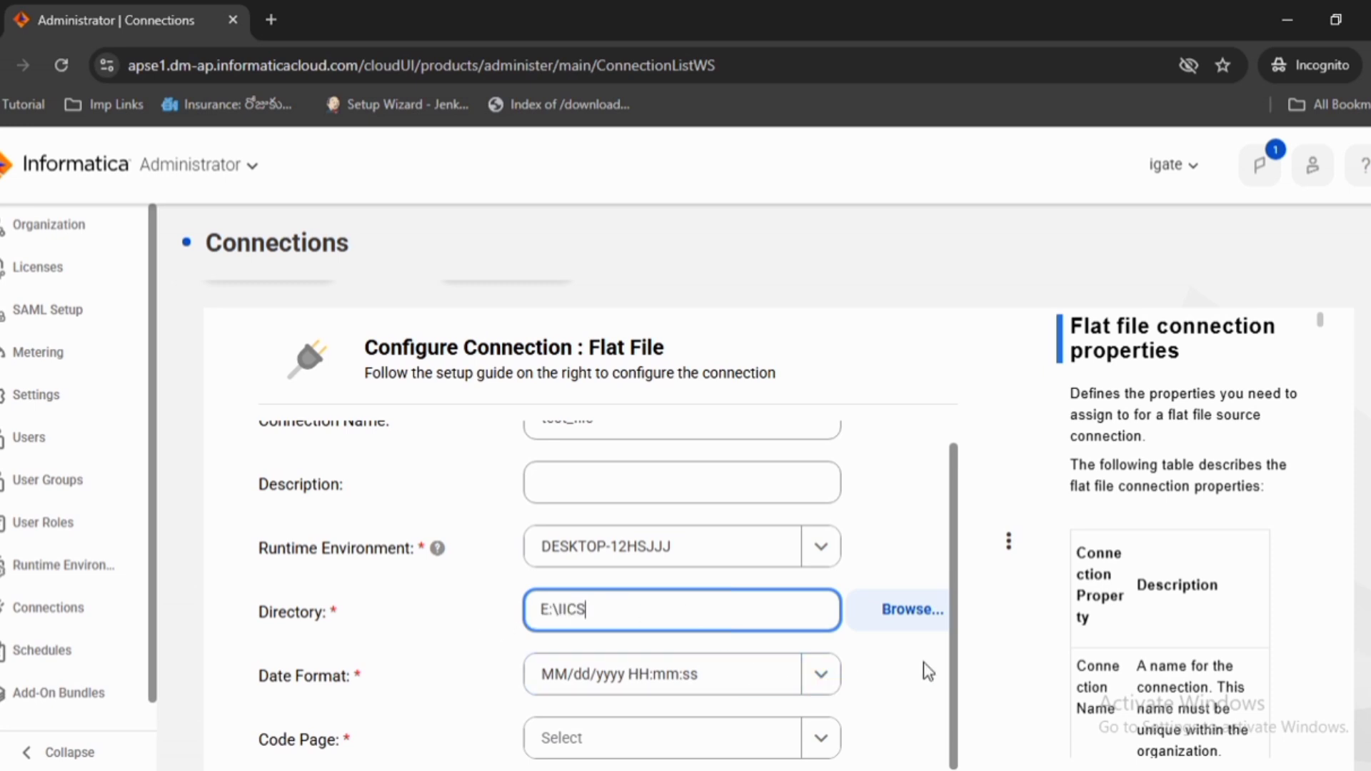
Set the connection's code page to UTF-8
left_click(961, 656)
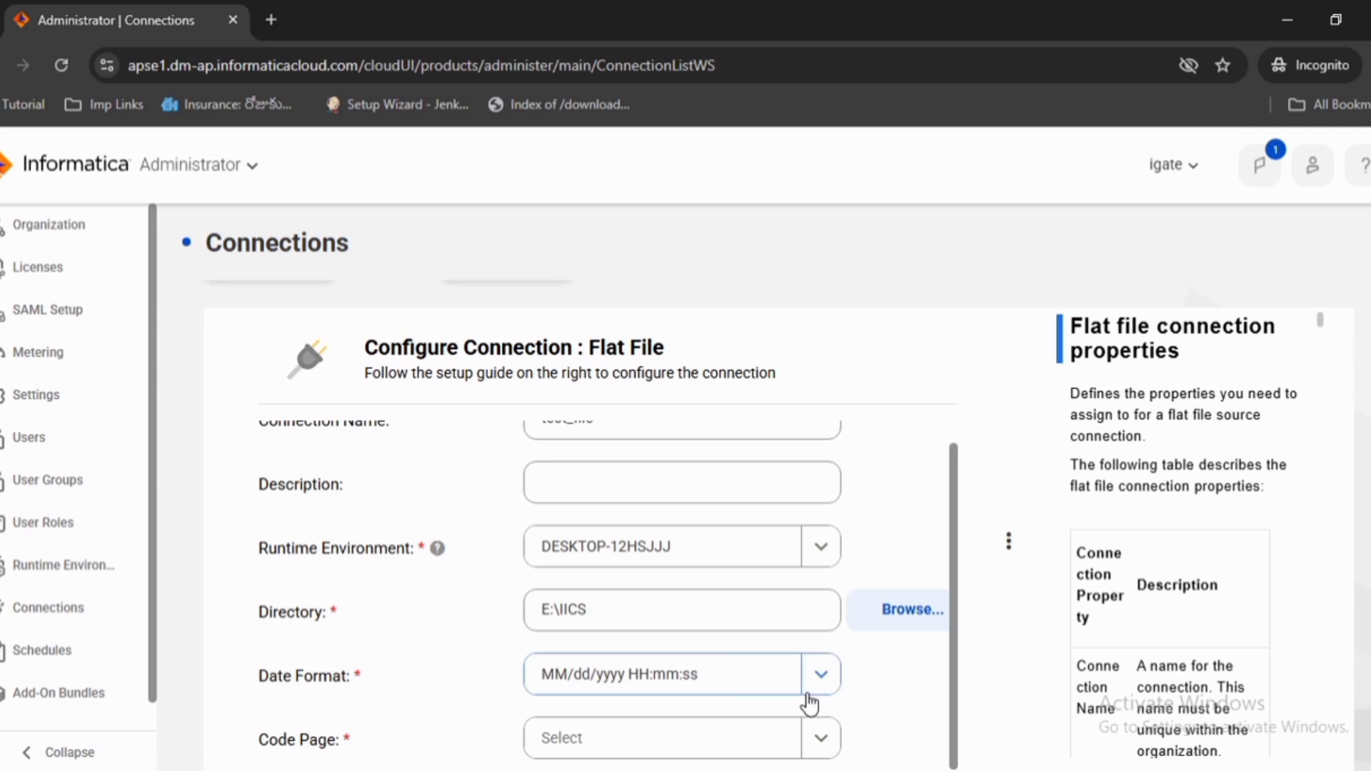
left_click(826, 740)
left_click(826, 743)
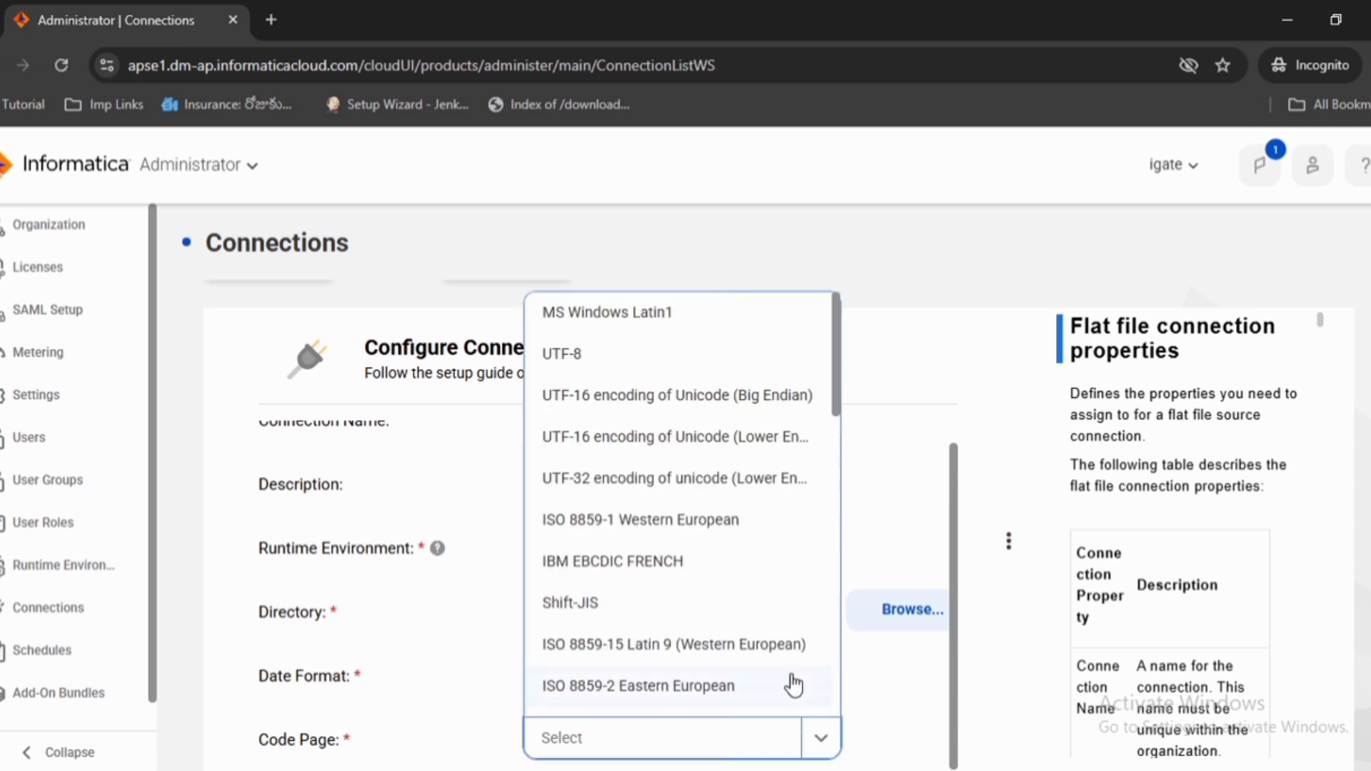
left_click(554, 352)
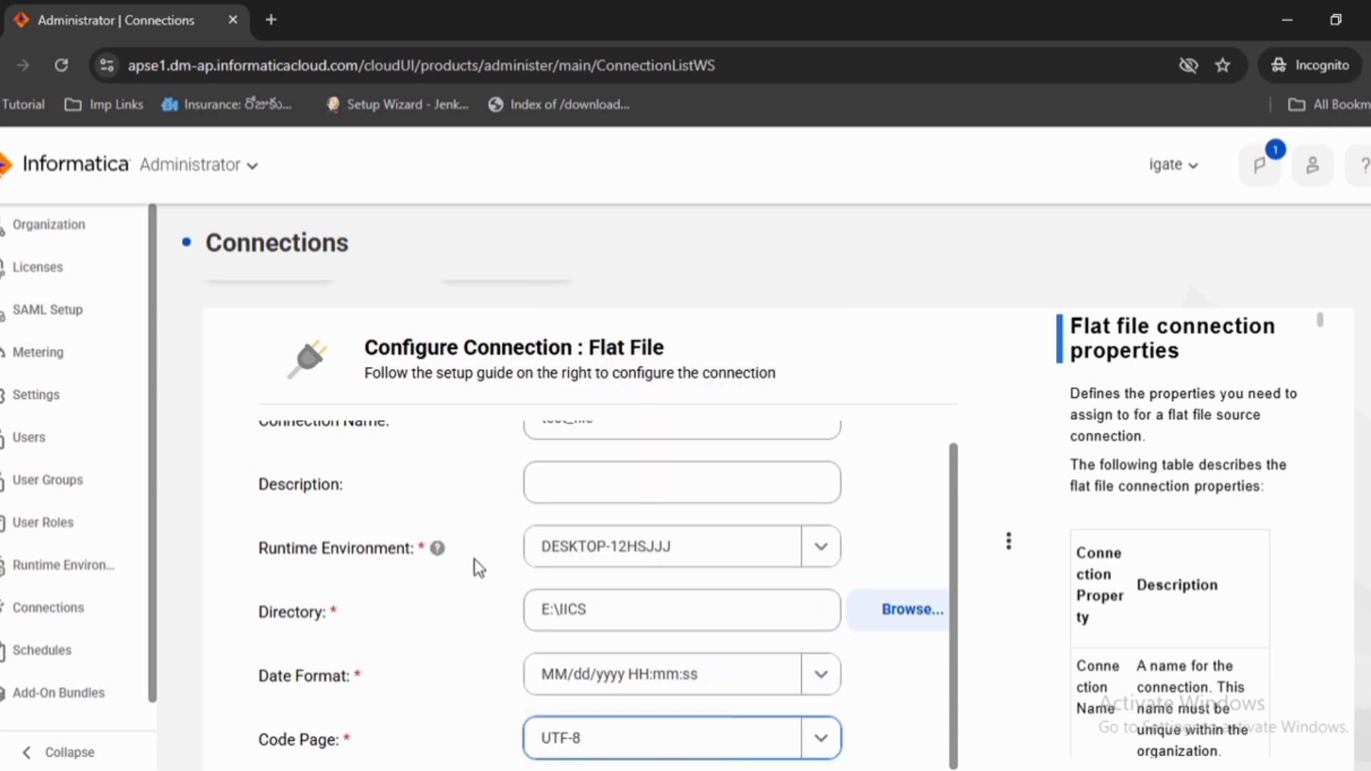
Test the test_file connection and save it
scroll(478, 567, "up", 1)
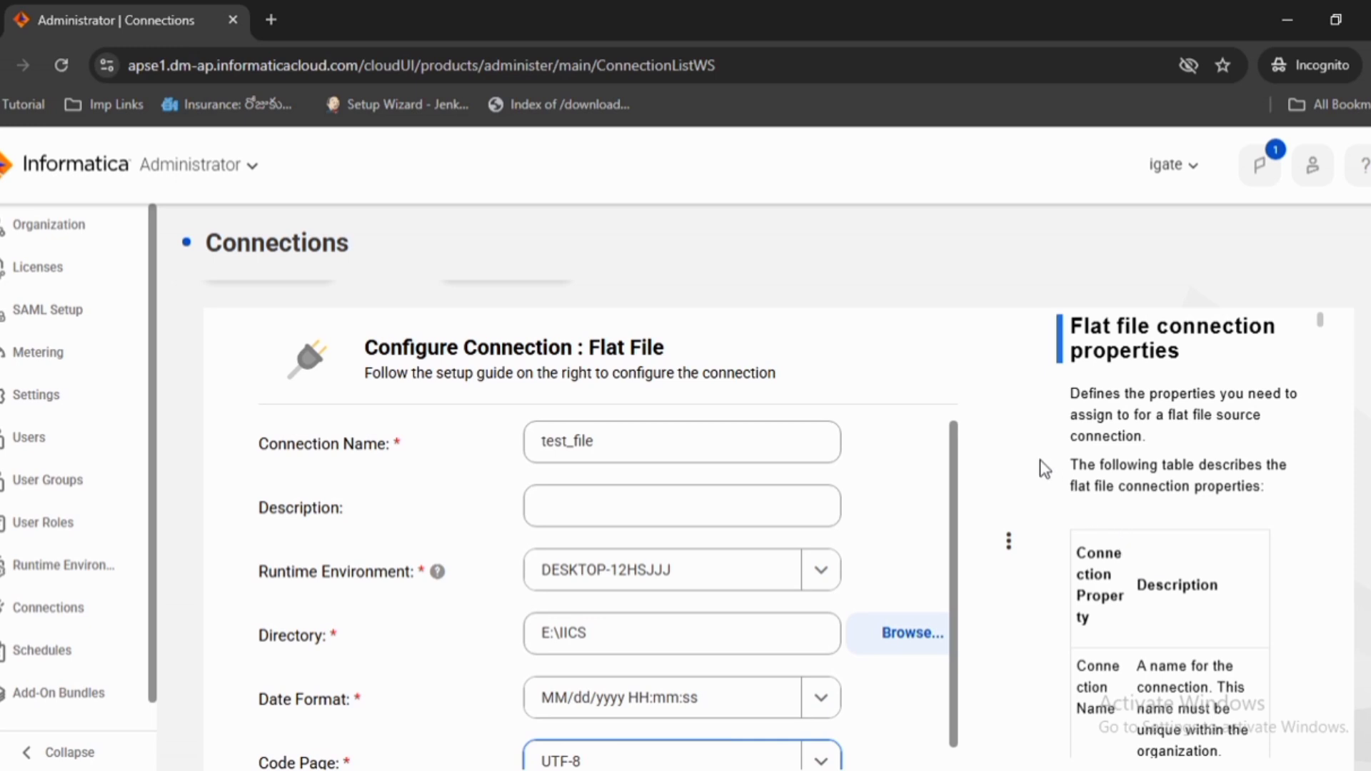
scroll(1038, 460, "up", 2)
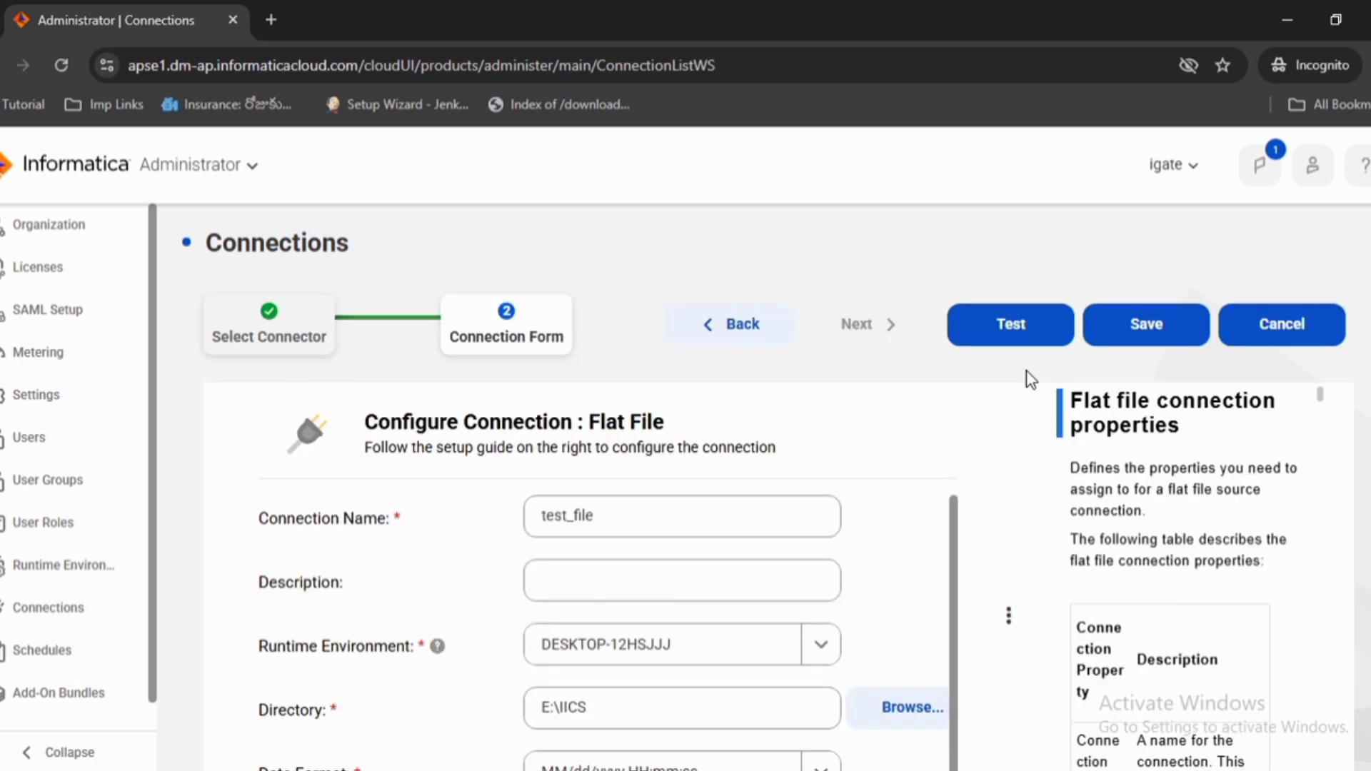
left_click(1021, 335)
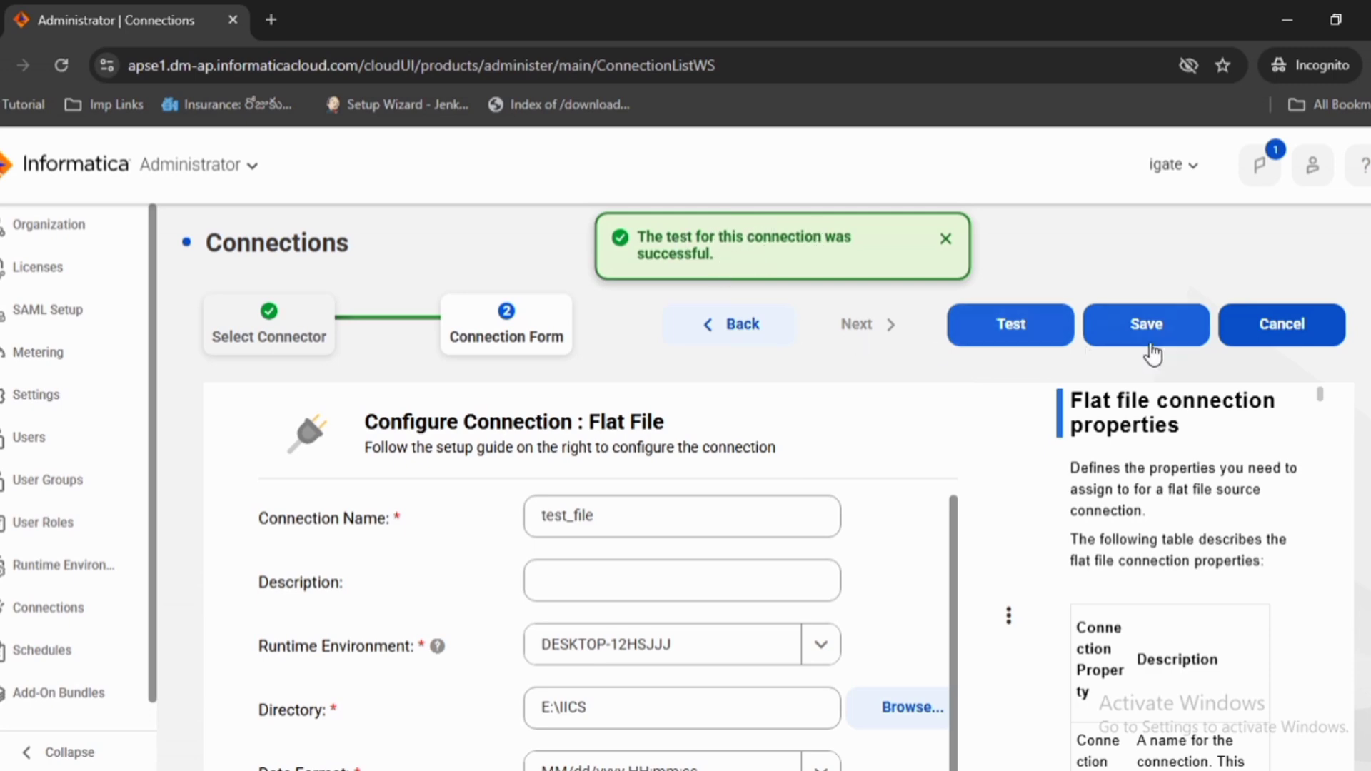
left_click(1176, 333)
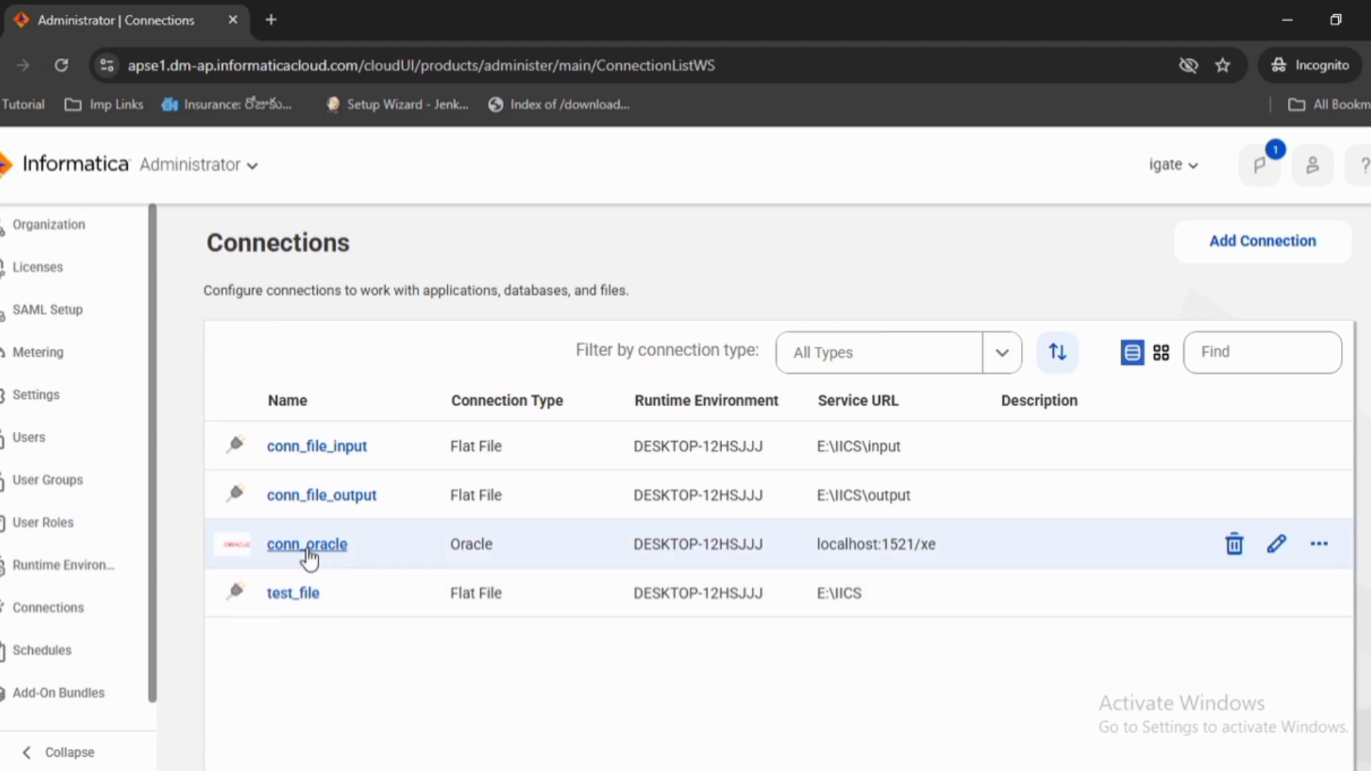
Open the conn_oracle connection for editing, review its subtype and connection properties, and close it without saving
left_click(308, 545)
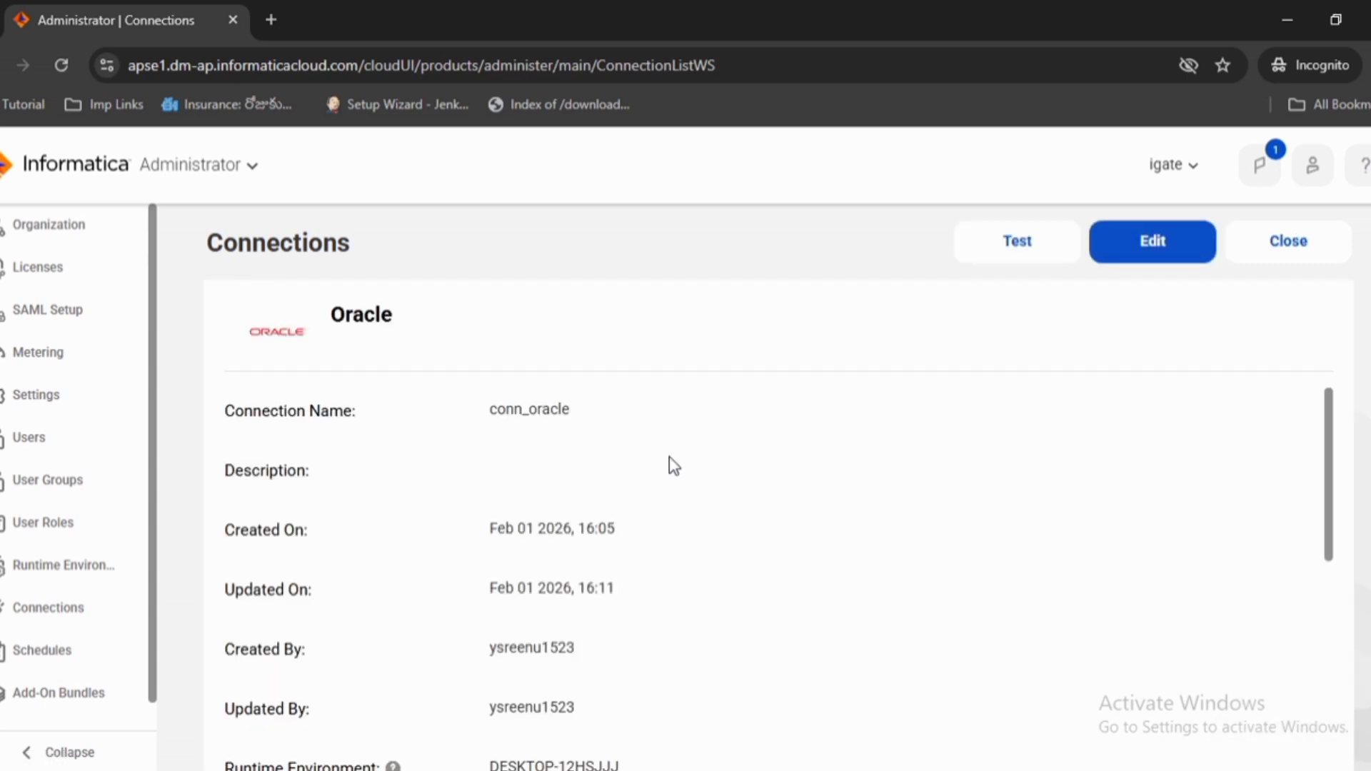
left_click(1165, 242)
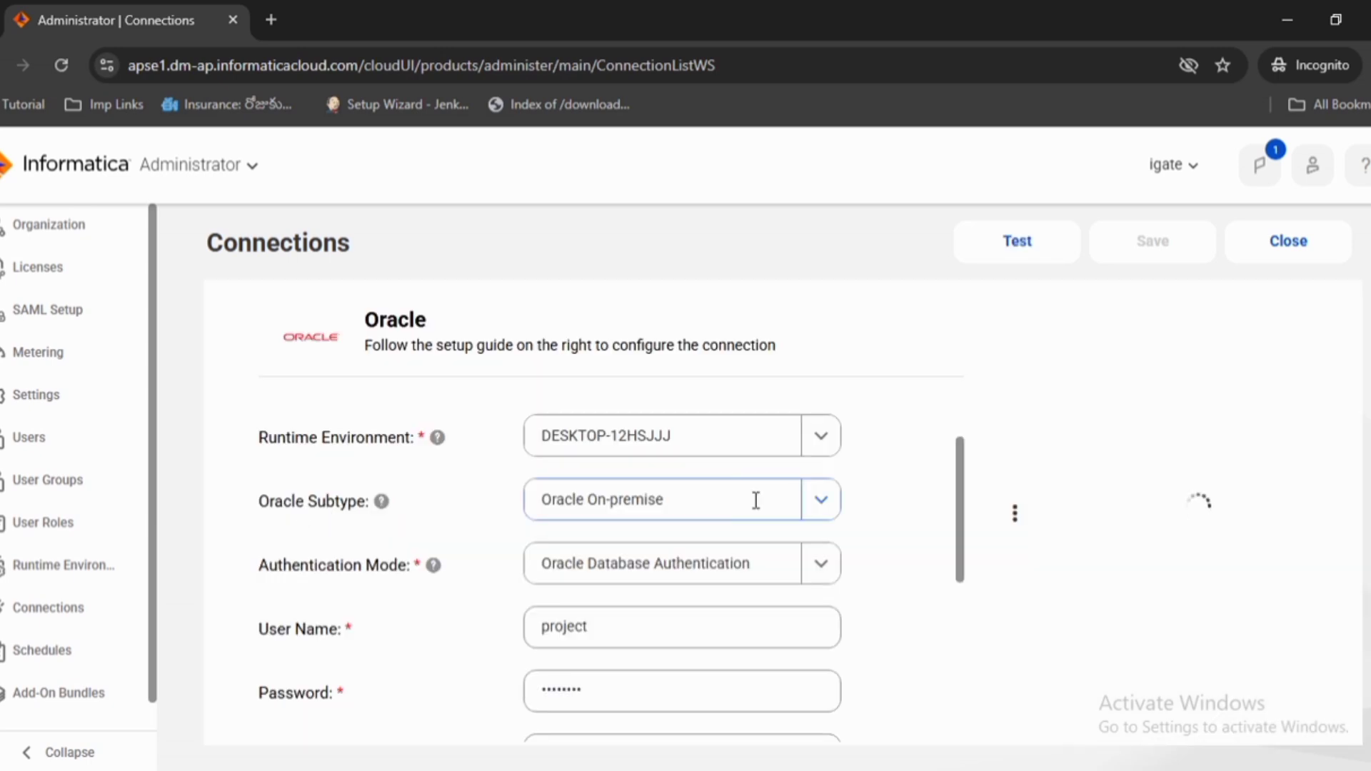
left_click(821, 505)
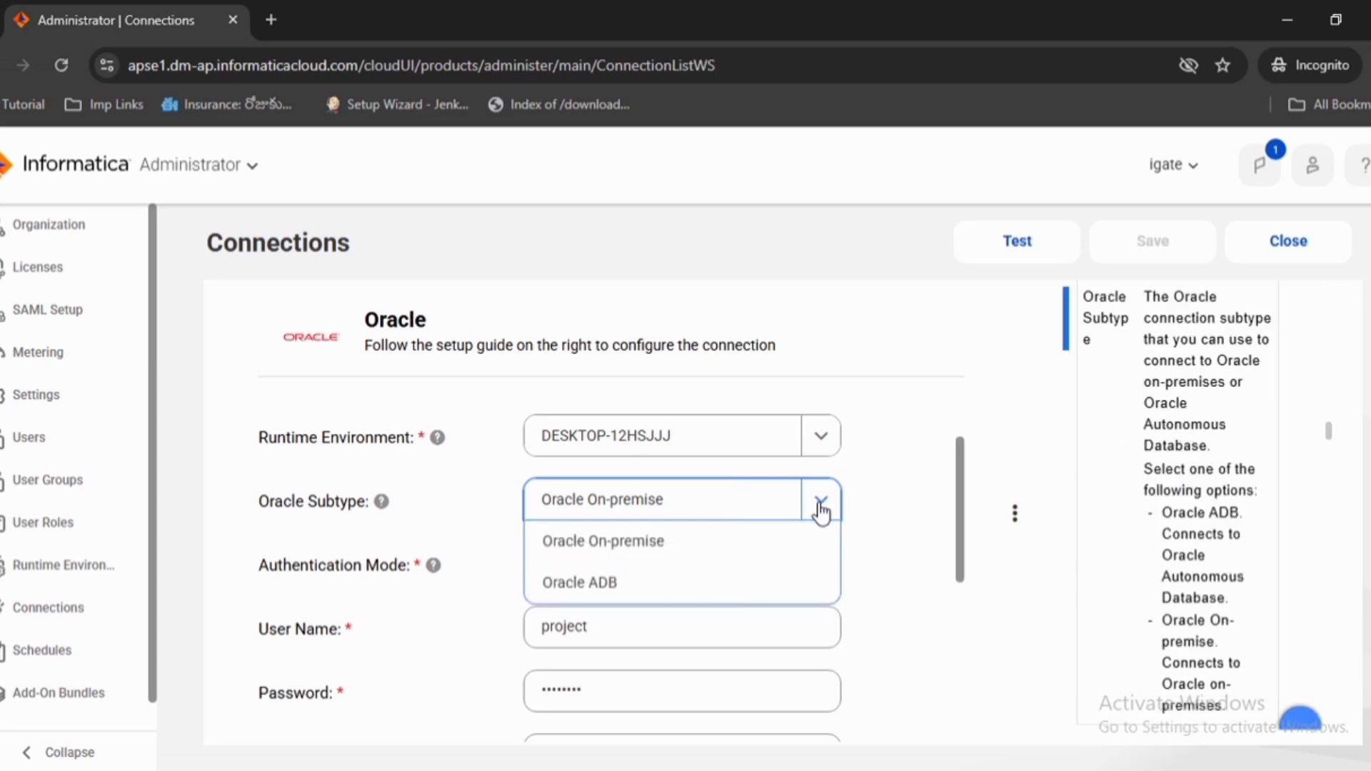
left_click(892, 465)
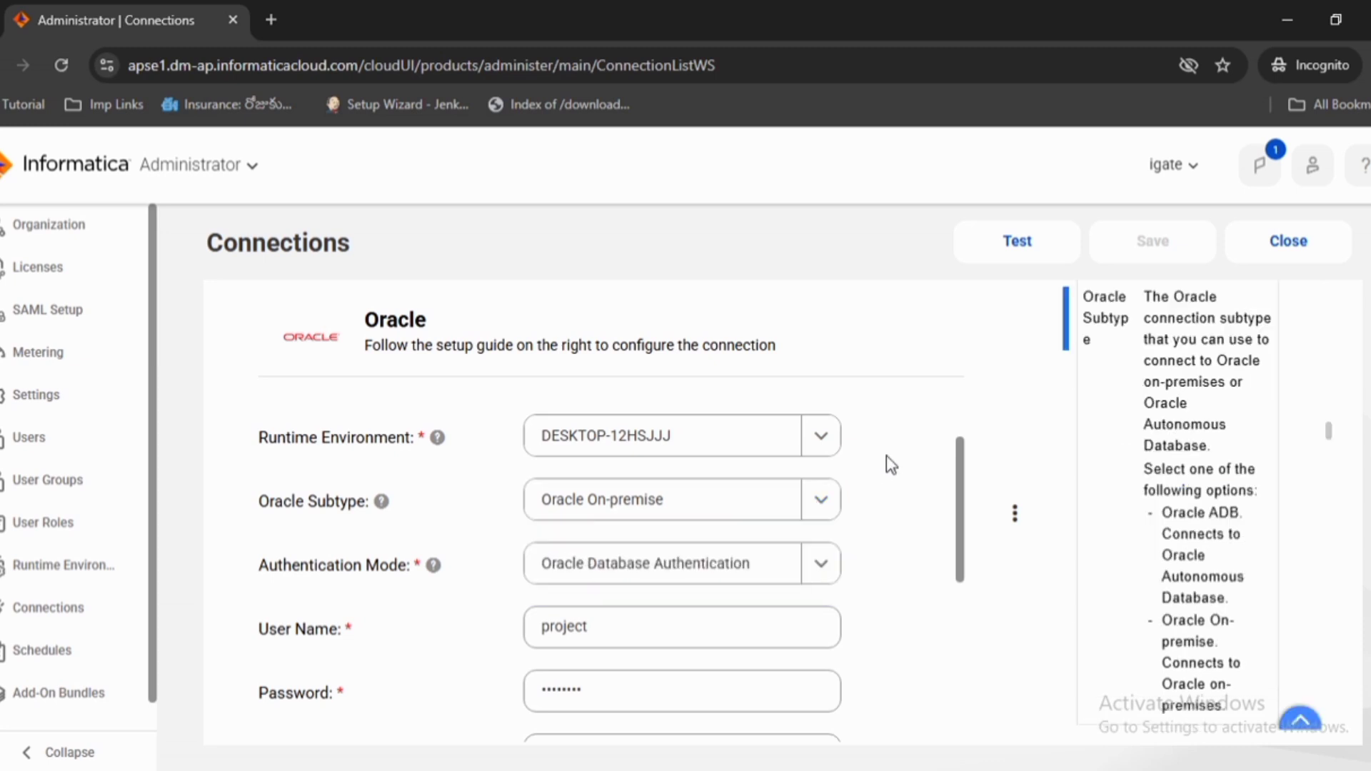
scroll(714, 493, "down", 2)
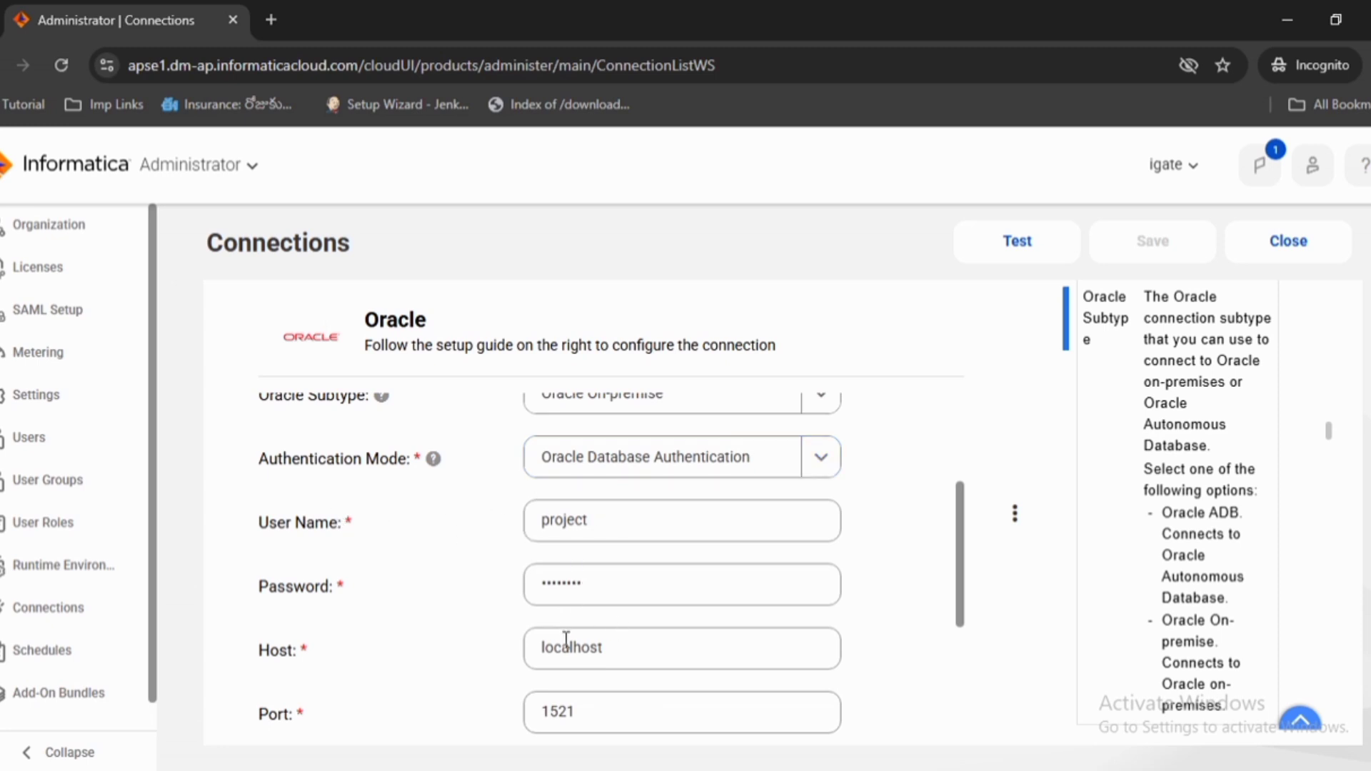
scroll(568, 640, "down", 4)
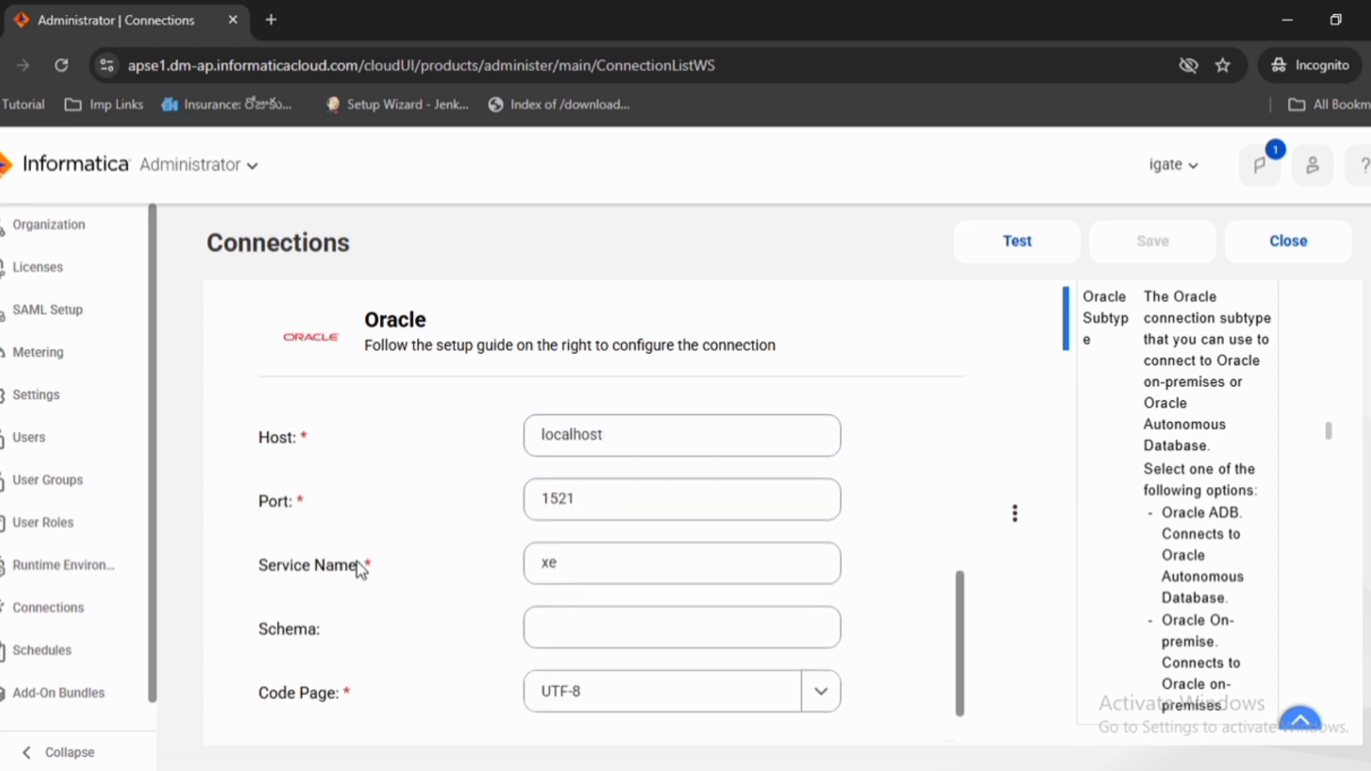
scroll(518, 625, "up", 5)
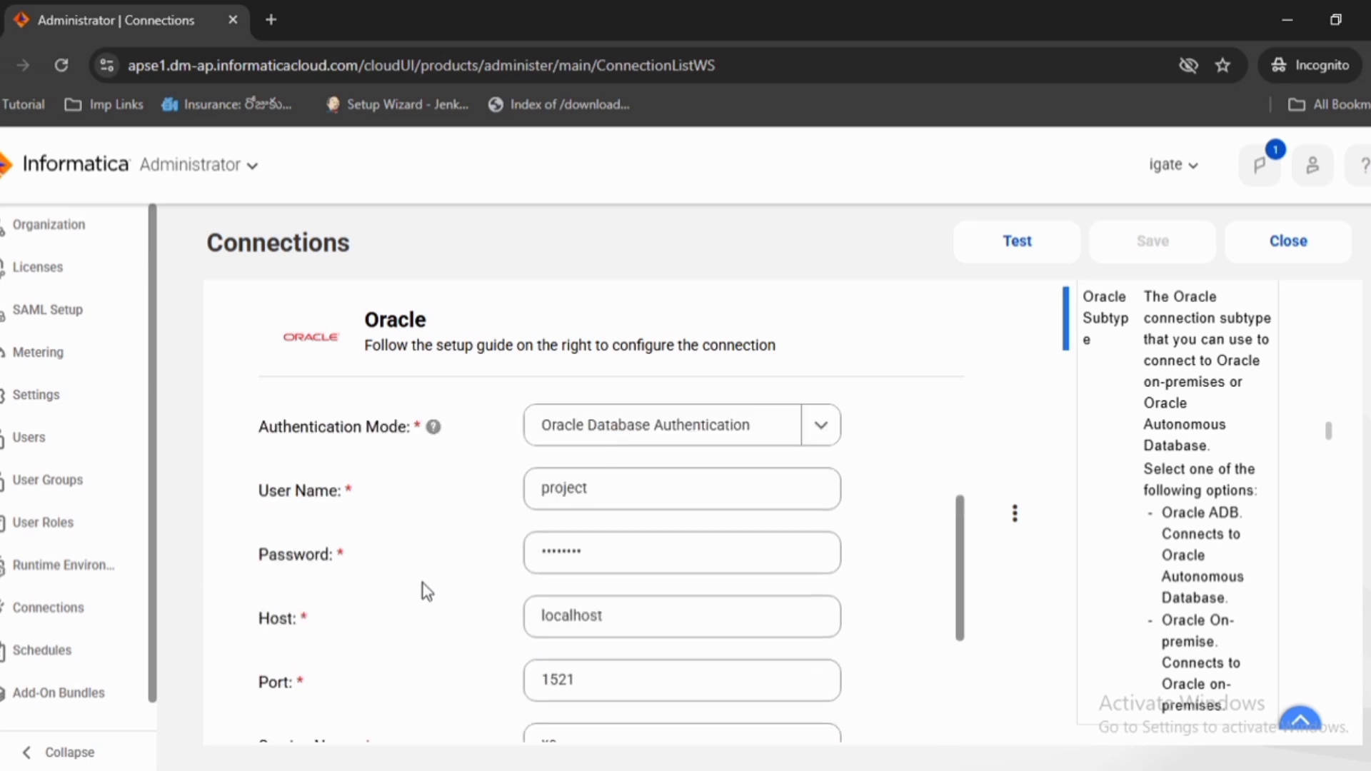
left_click(1017, 264)
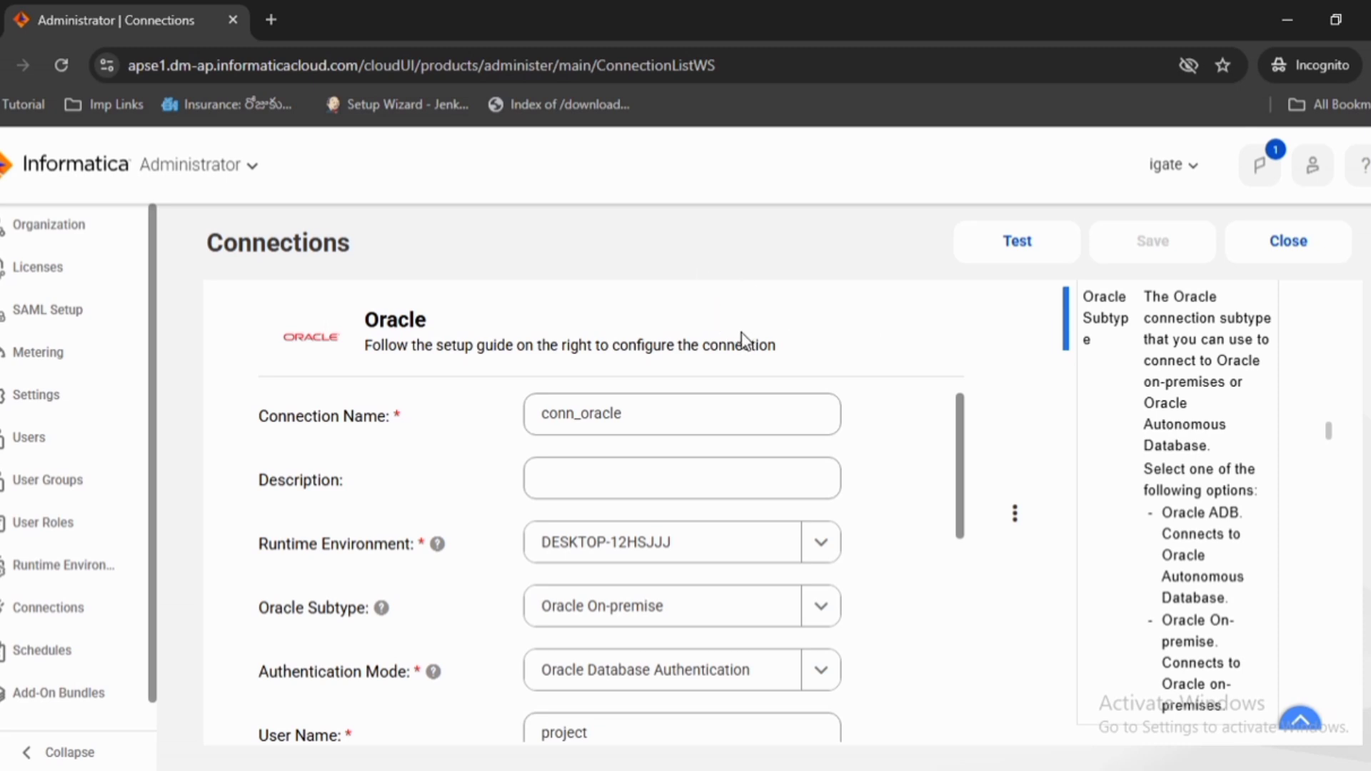
left_click(1285, 243)
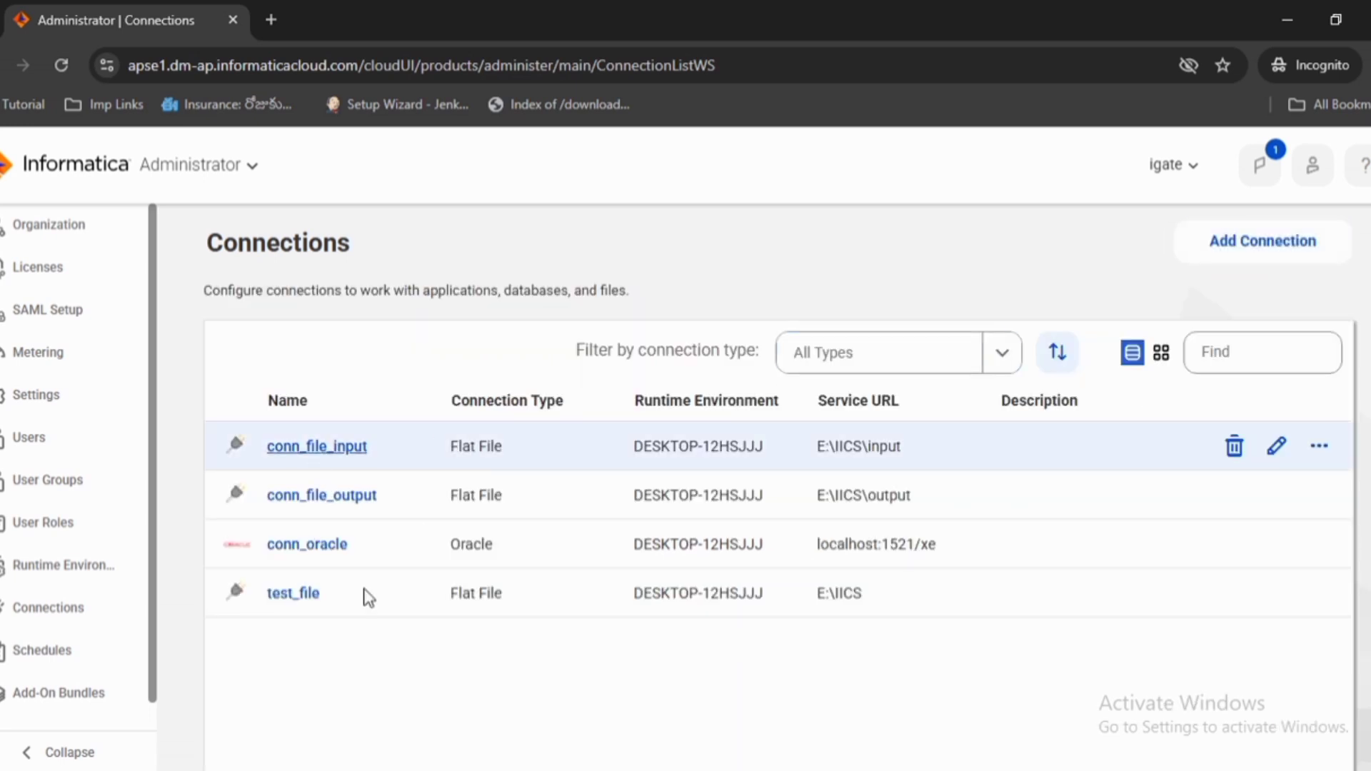